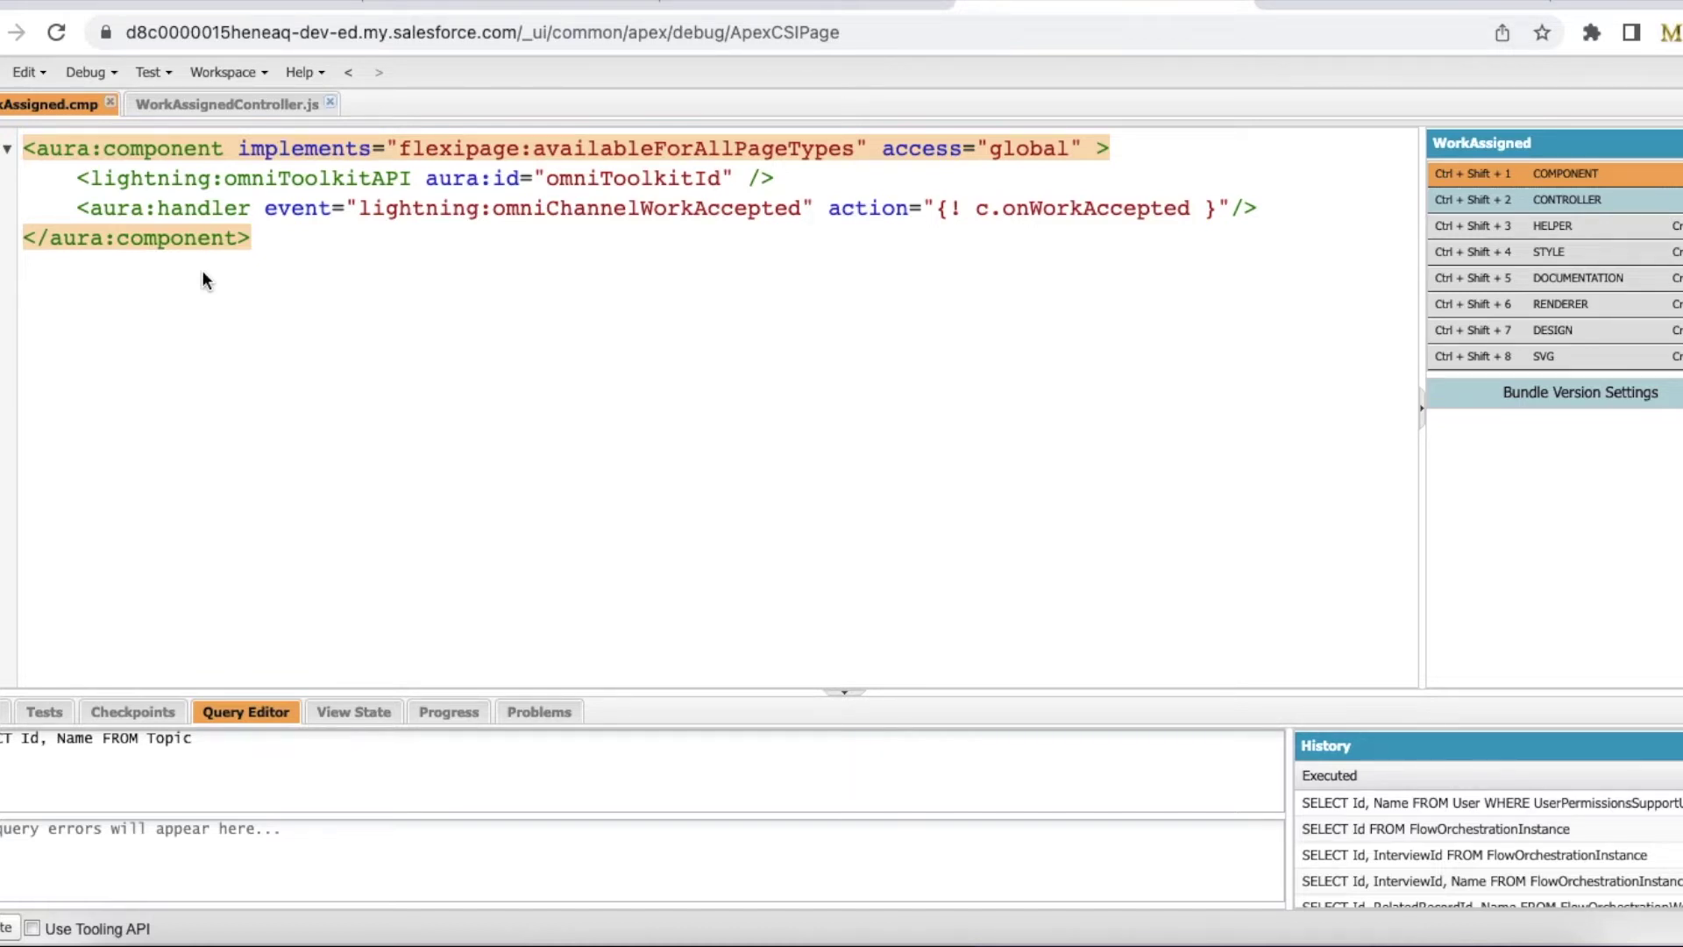
Step: Skim the full WorkAssigned.cmp markup and the WorkAssignedController.js code side by side
{"action": "left_click", "coordinate": [286, 247]}
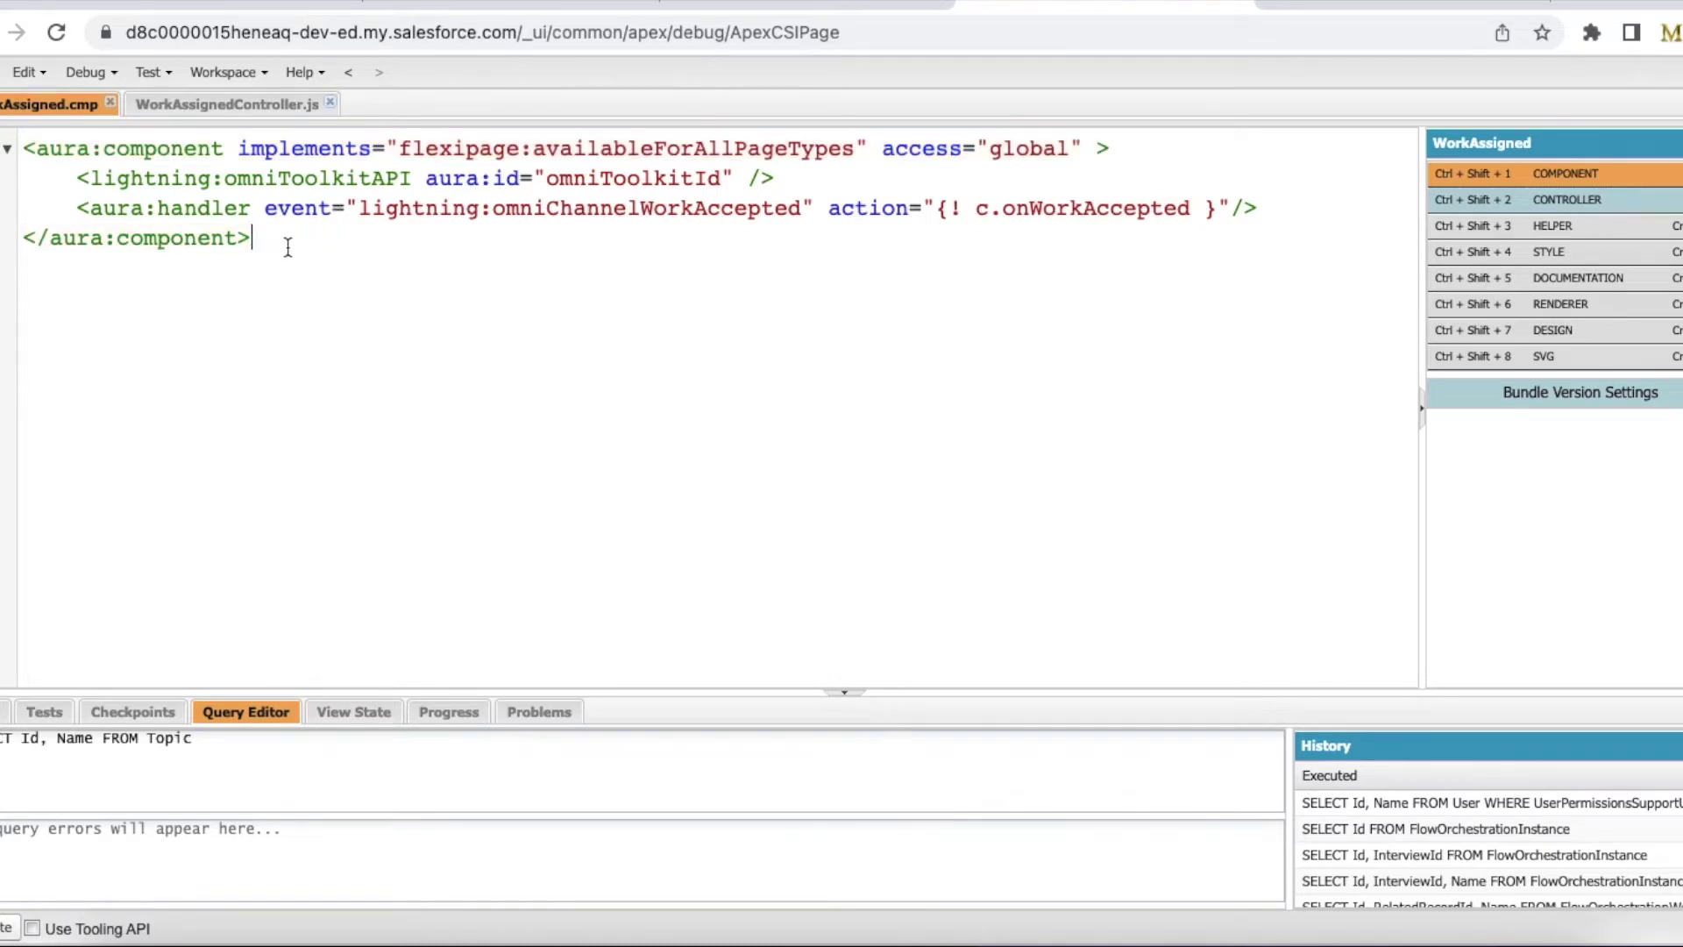
{"action": "left_click_drag", "start_coordinate": [288, 248], "coordinate": [13, 164]}
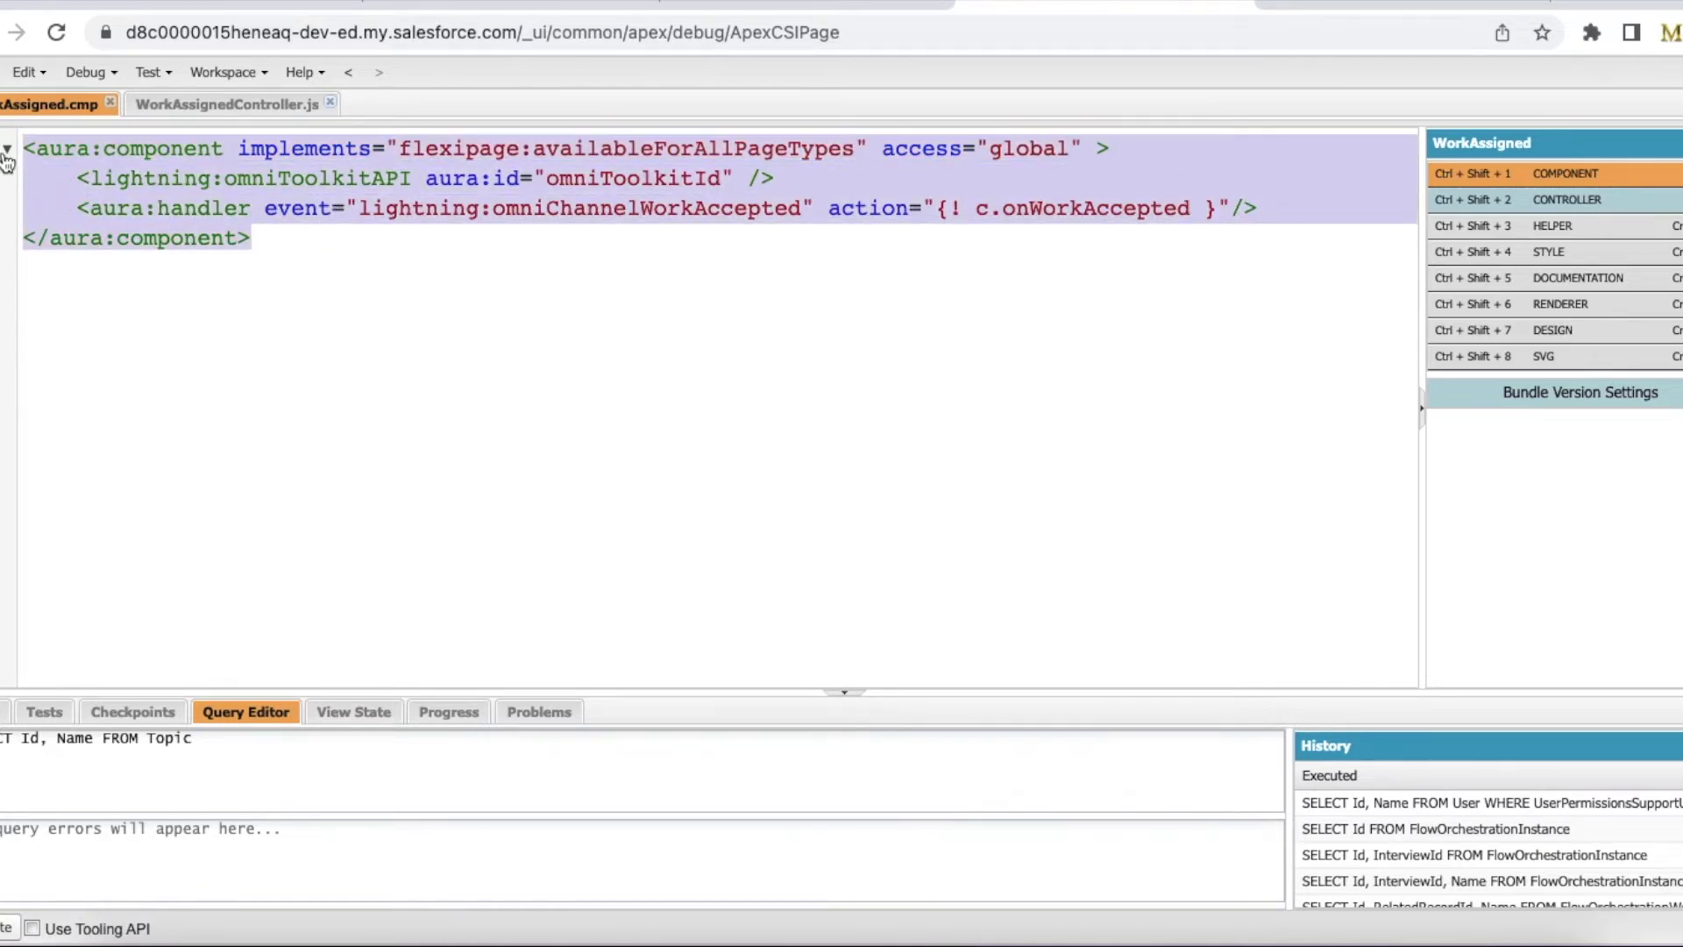
{"action": "left_click", "coordinate": [242, 106]}
{"action": "mouse_move", "coordinate": [136, 624]}
{"action": "left_mouse_down"}
{"action": "mouse_move", "coordinate": [54, 310]}
{"action": "mouse_move", "coordinate": [40, 150]}
{"action": "left_mouse_up"}
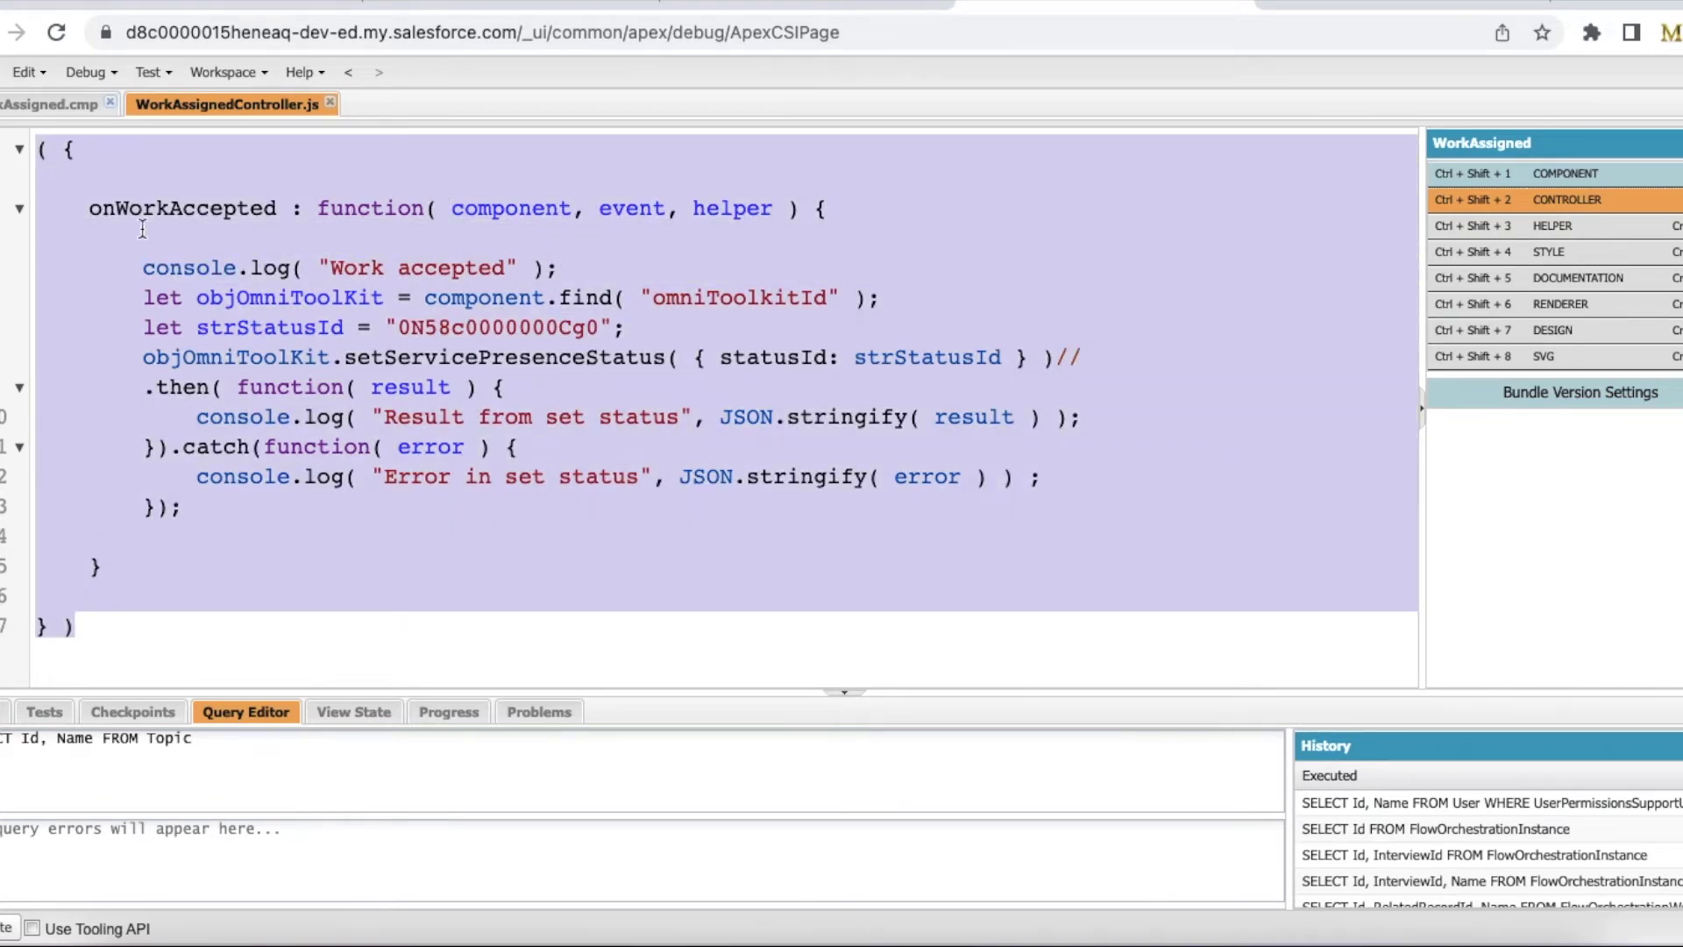
{"action": "left_click", "coordinate": [31, 108]}
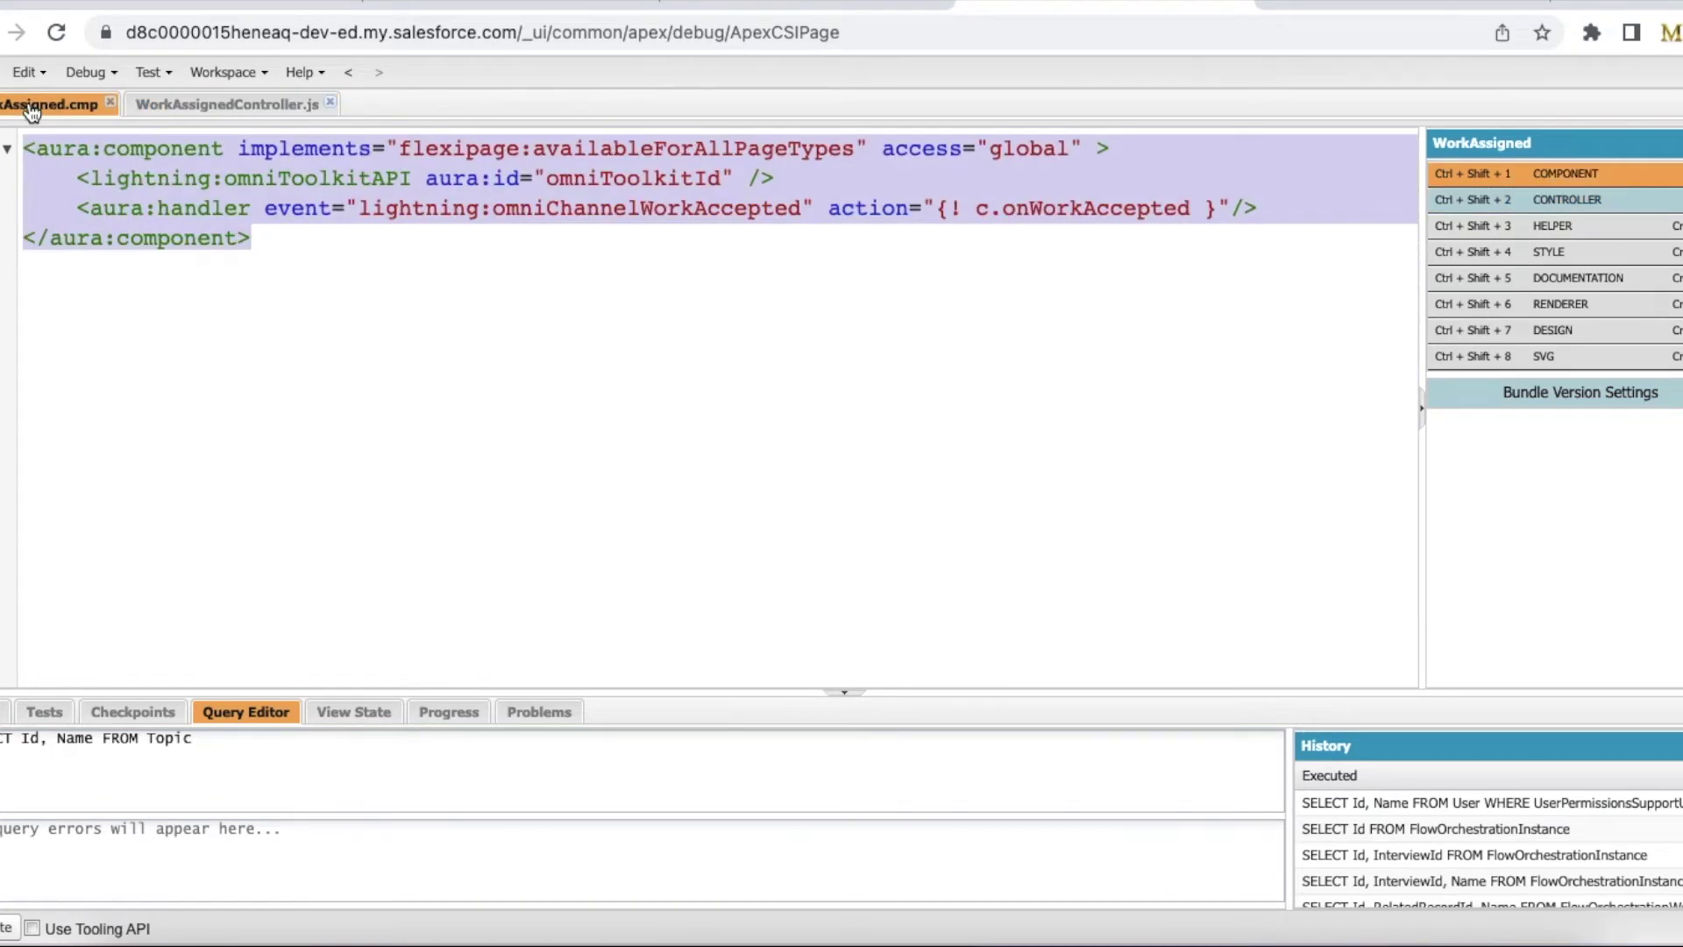
{"action": "left_click", "coordinate": [381, 239]}
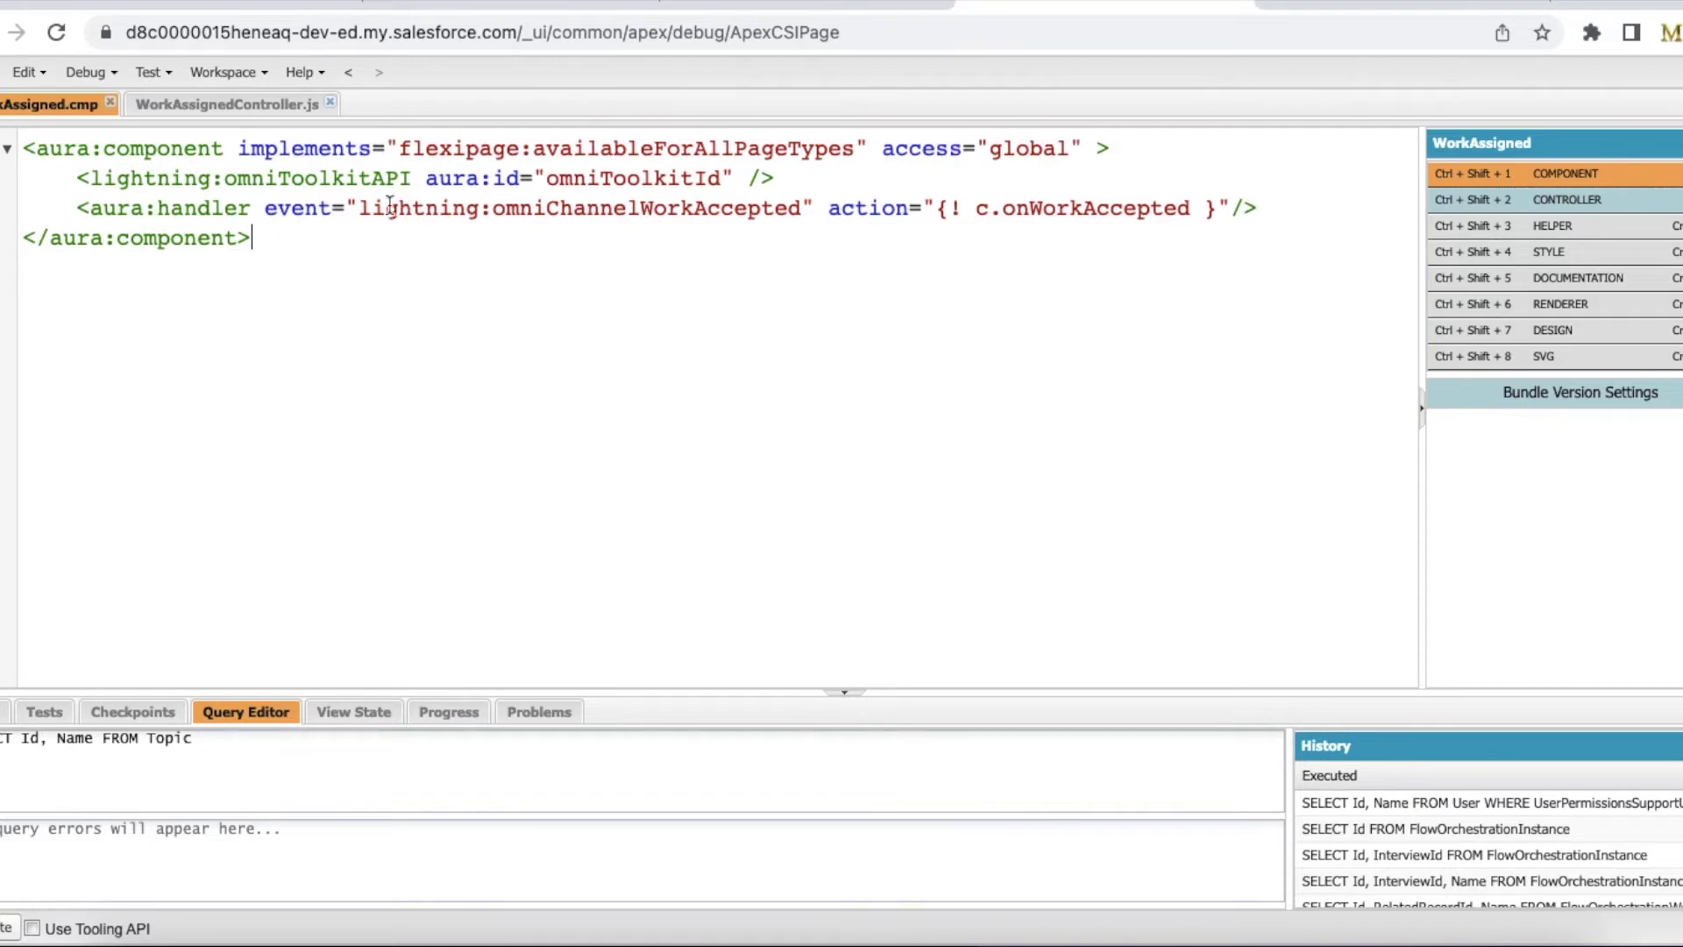
Step: Trace omniChannelWorkAccepted to its onWorkAccepted action and match omniToolkitId between markup and controller
{"action": "left_click_drag", "start_coordinate": [372, 208], "coordinate": [794, 215]}
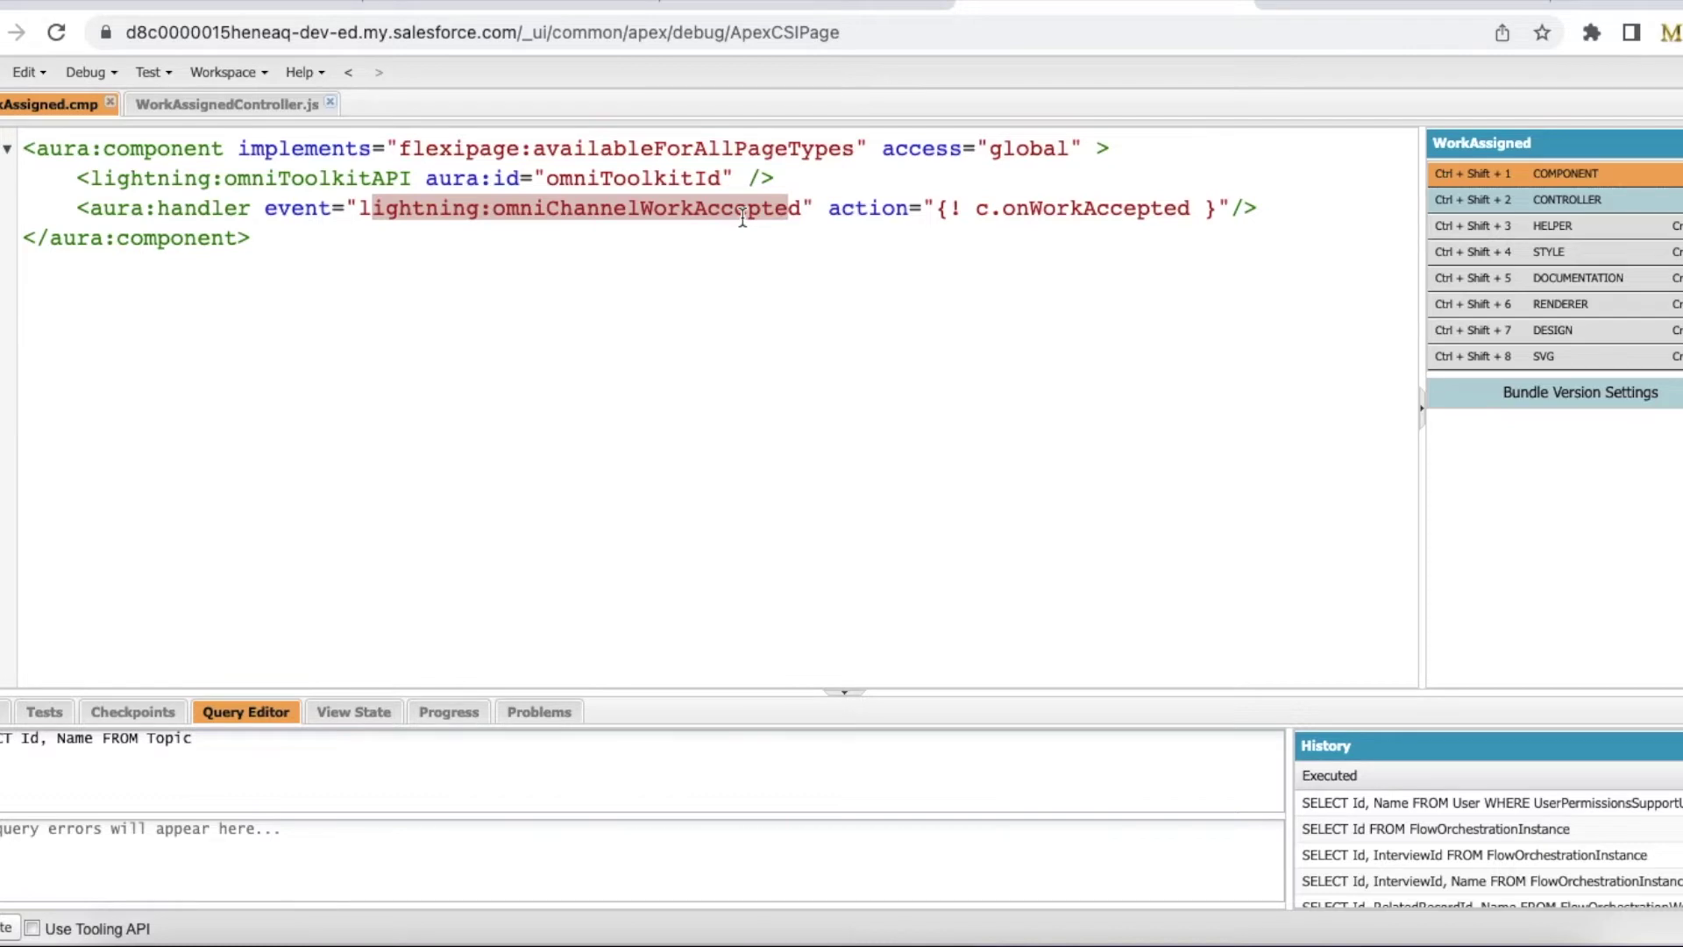
{"action": "left_click_drag", "start_coordinate": [1003, 210], "coordinate": [1187, 213]}
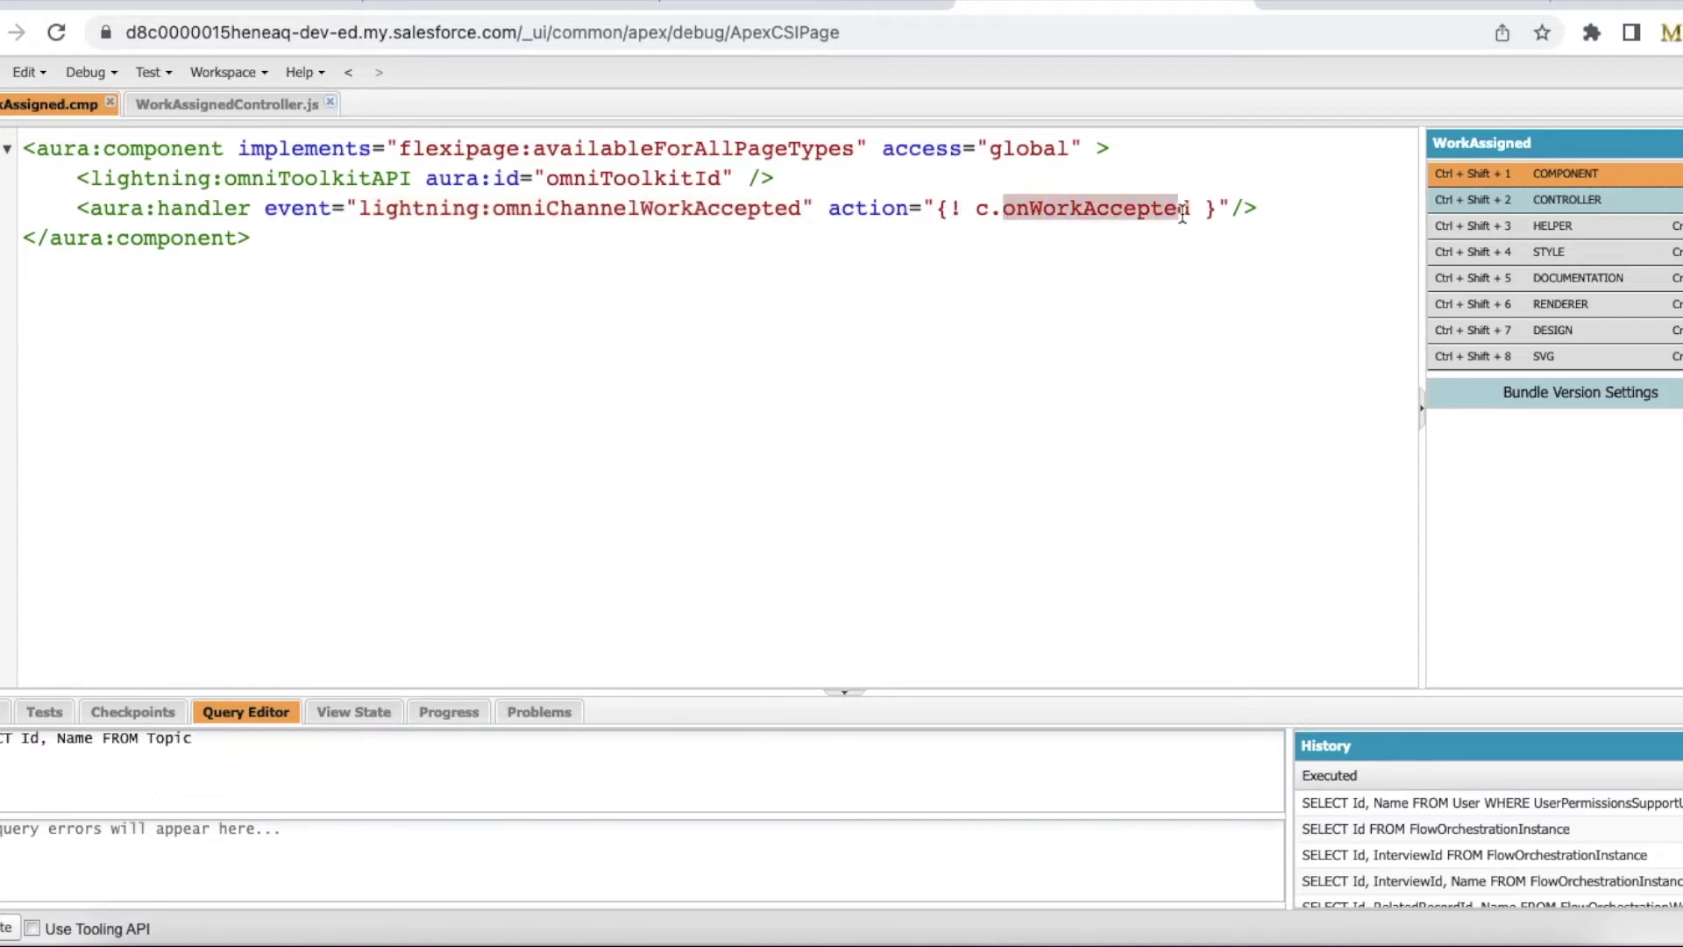
{"action": "left_click", "coordinate": [256, 117]}
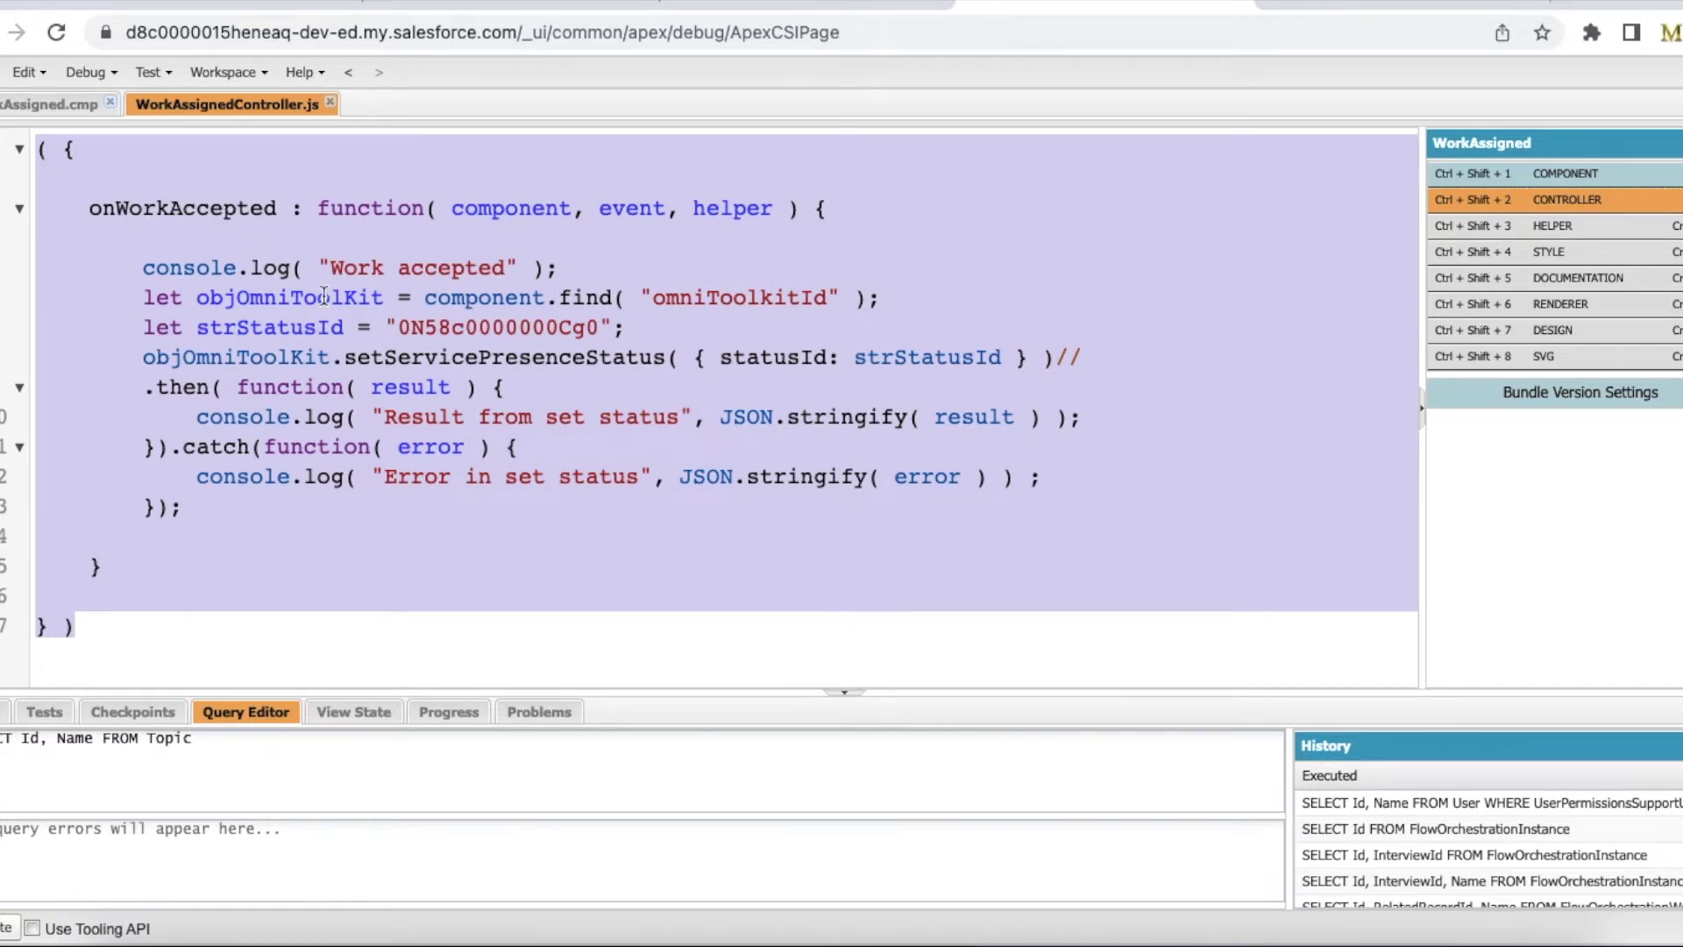
{"action": "double_click", "coordinate": [699, 297]}
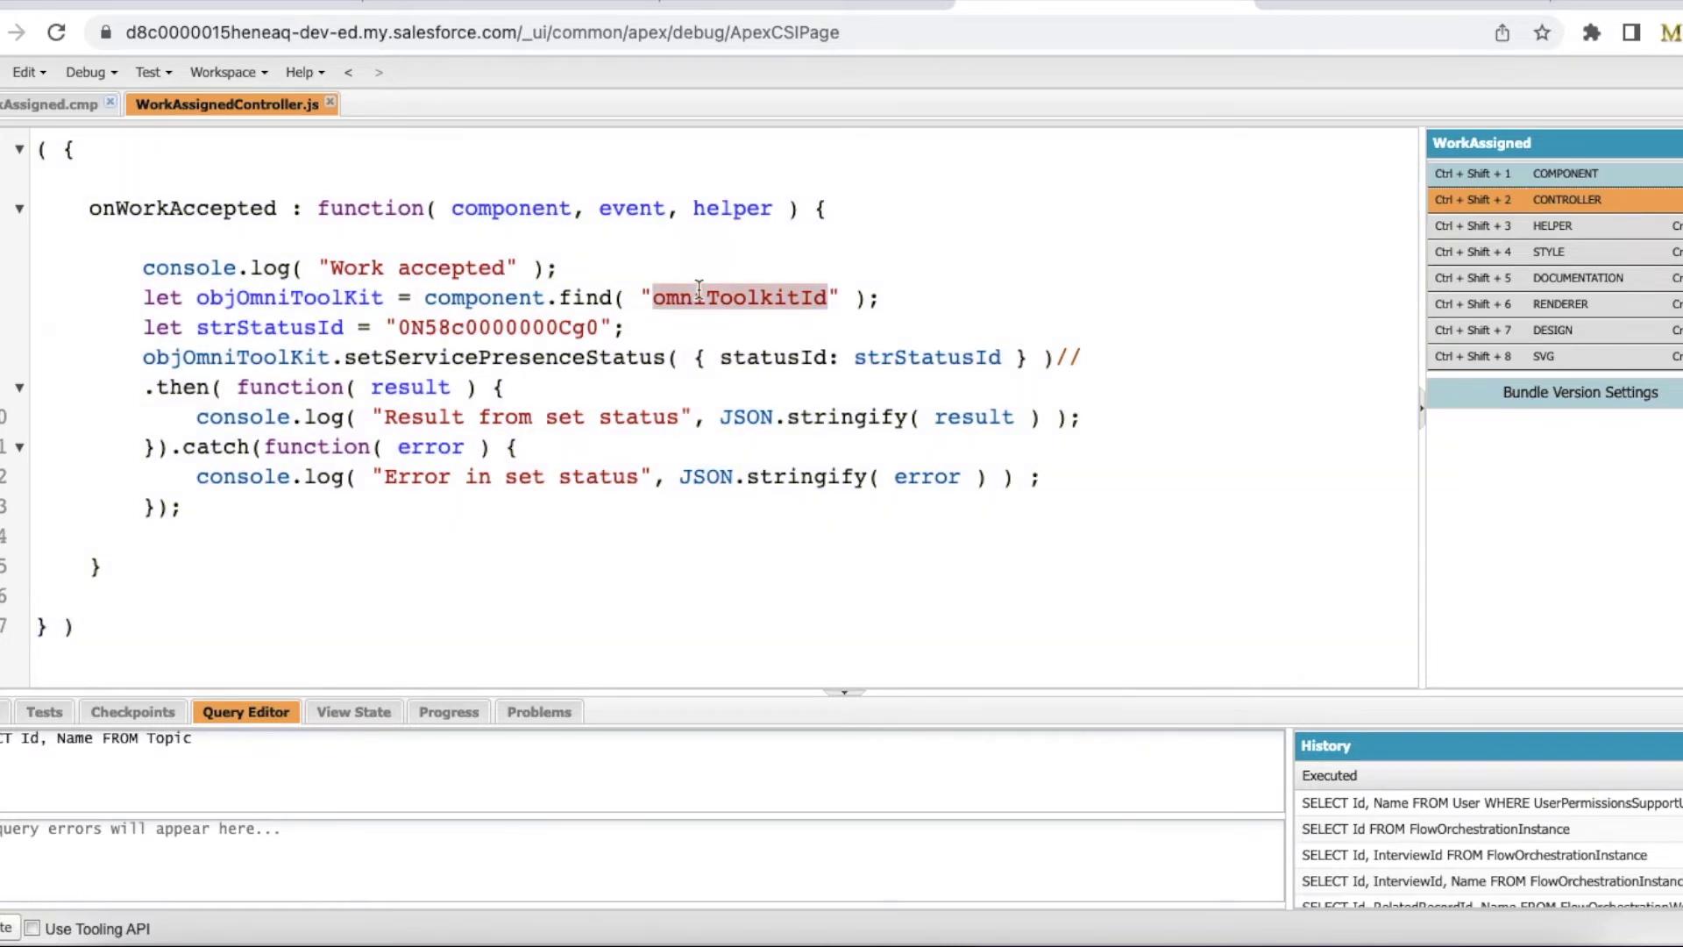
{"action": "left_click", "coordinate": [73, 109]}
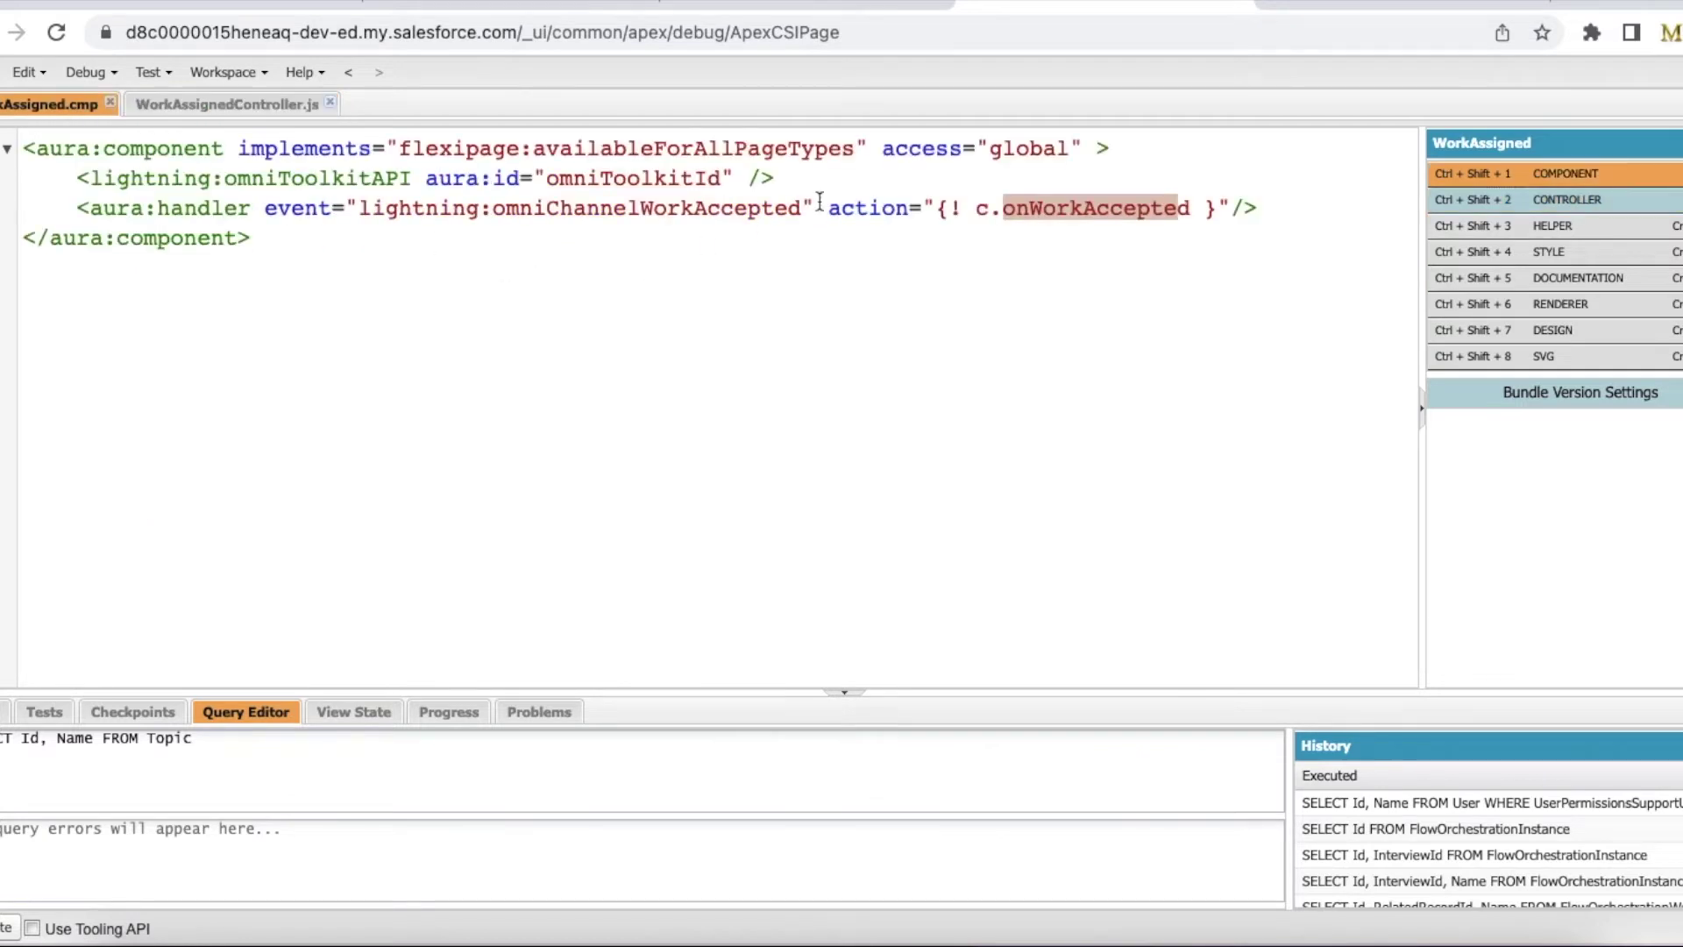
{"action": "double_click", "coordinate": [655, 178]}
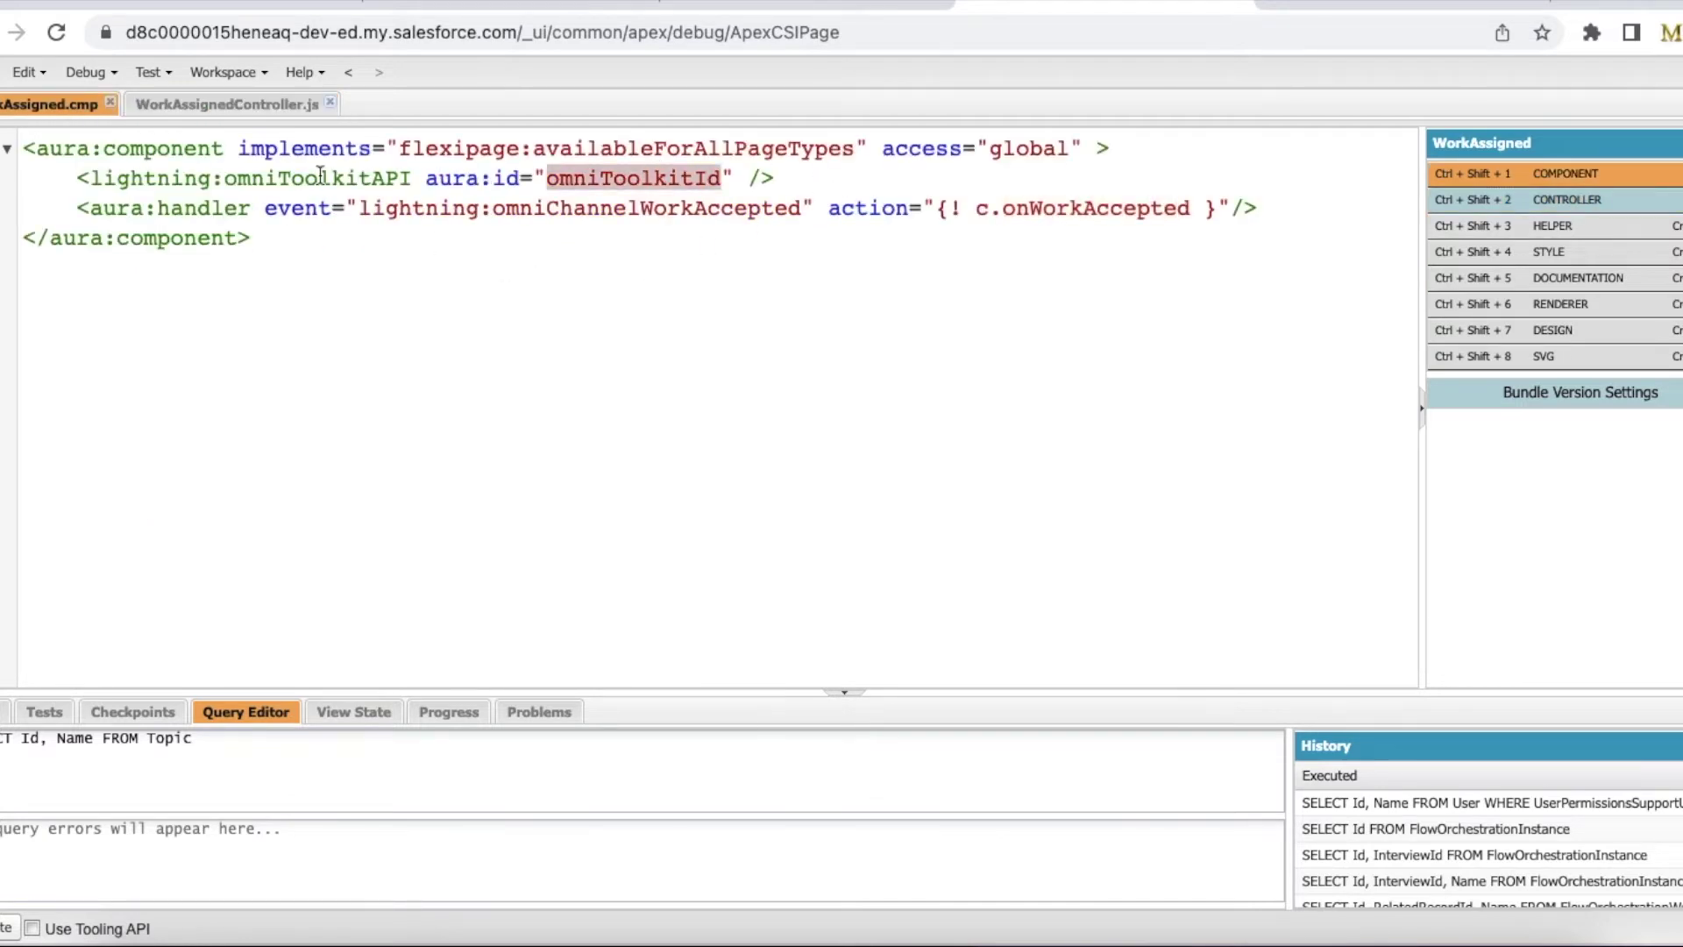
Step: Highlight the setServicePresenceStatus call and its presence status ID, then view the Service Console
{"action": "left_click", "coordinate": [216, 105]}
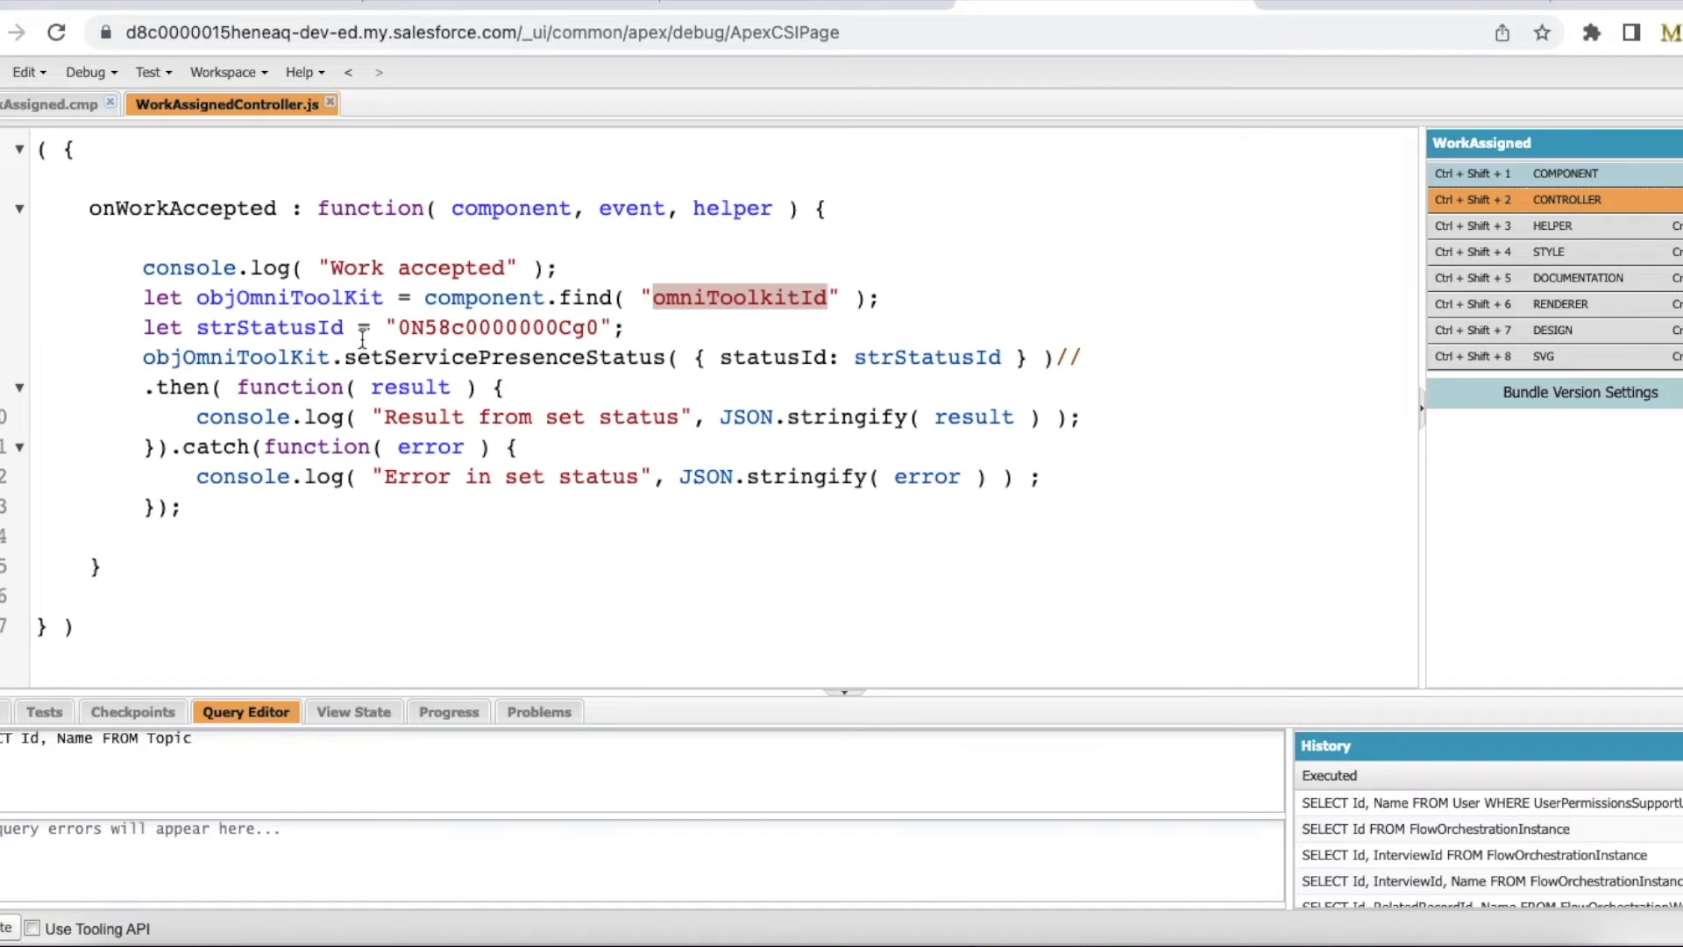
{"action": "left_click", "coordinate": [347, 357]}
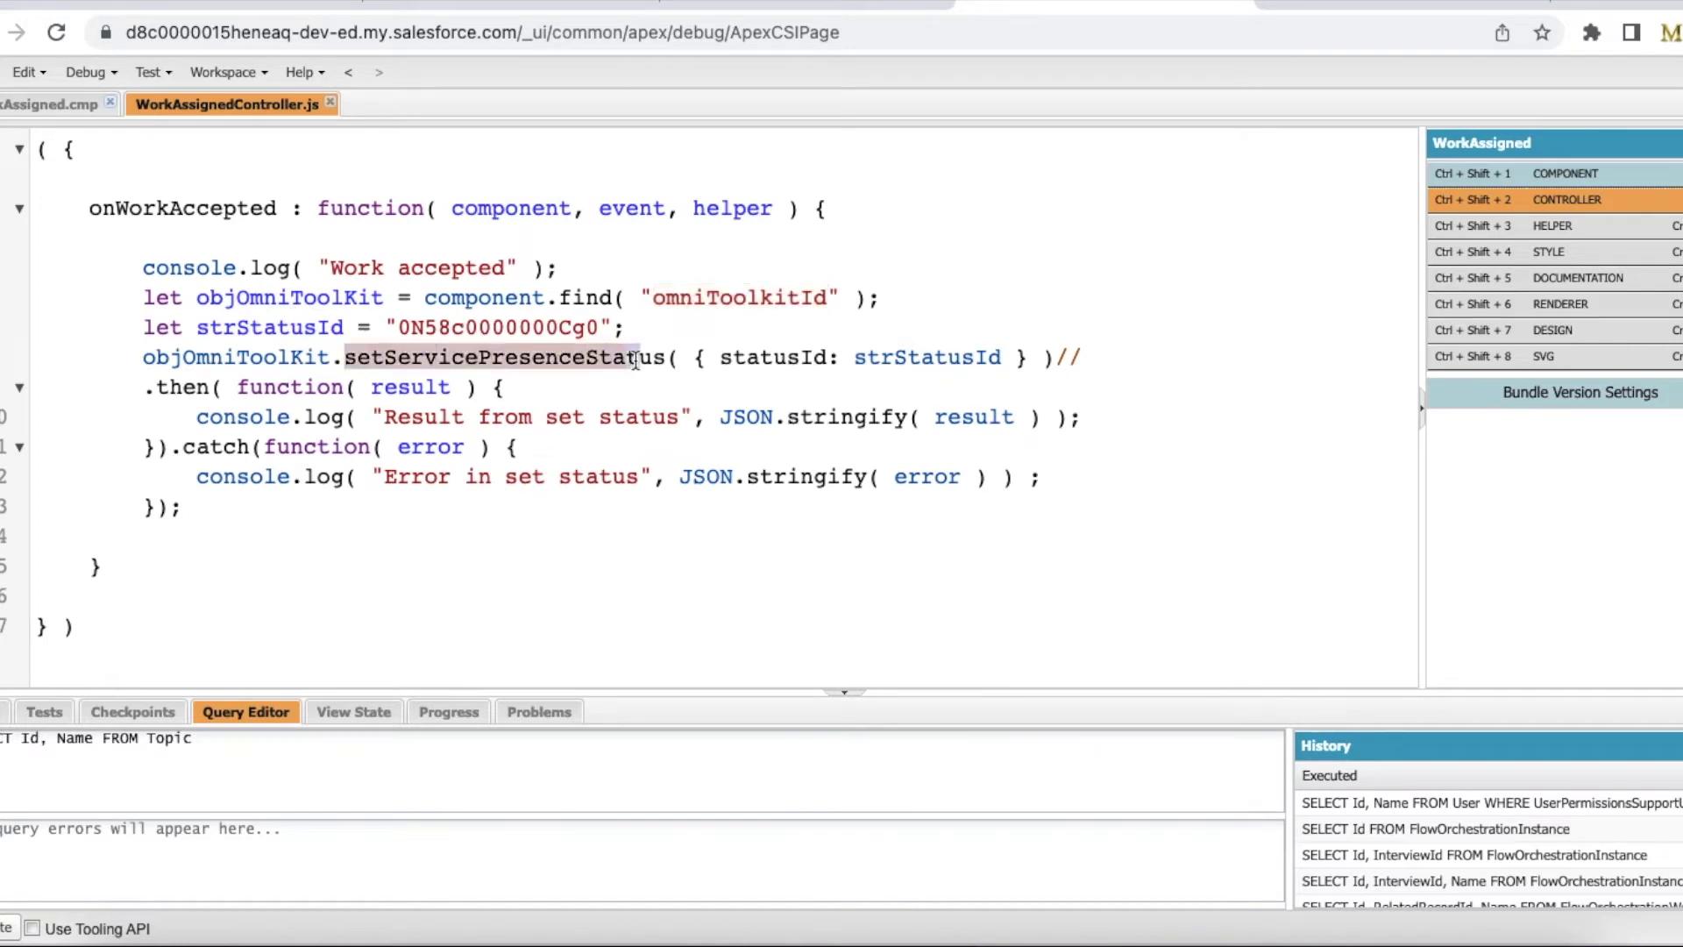
{"action": "mouse_move", "coordinate": [347, 356]}
{"action": "left_mouse_down"}
{"action": "mouse_move", "coordinate": [706, 374]}
{"action": "mouse_move", "coordinate": [827, 358]}
{"action": "left_mouse_up"}
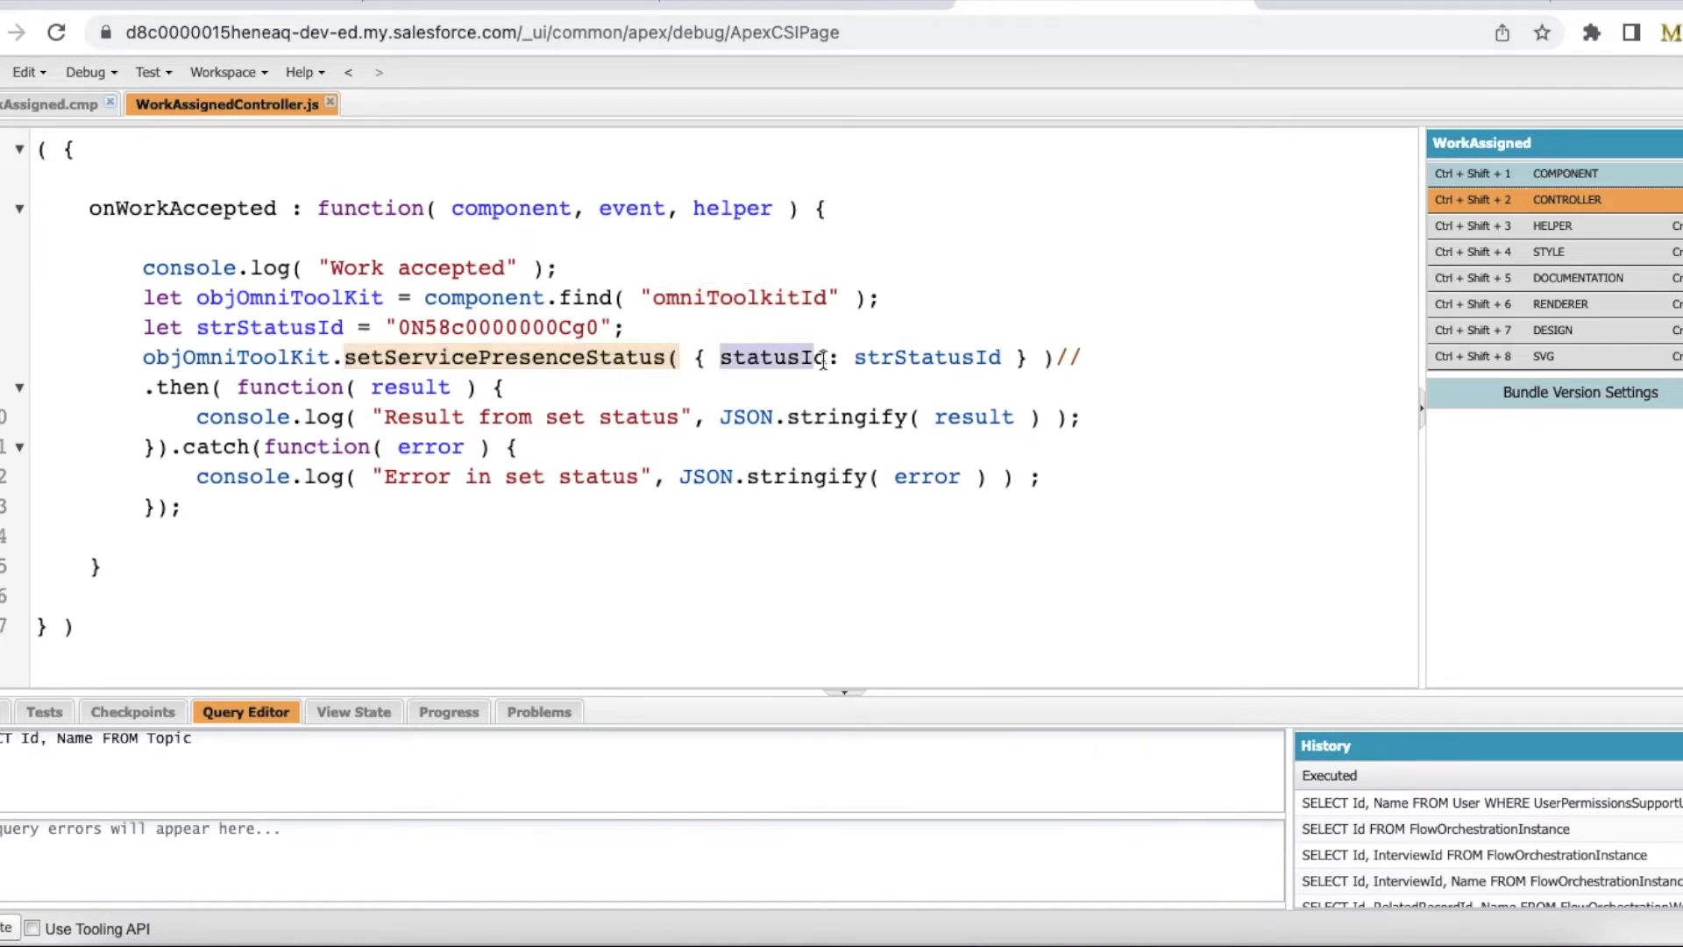
{"action": "double_click", "coordinate": [447, 326]}
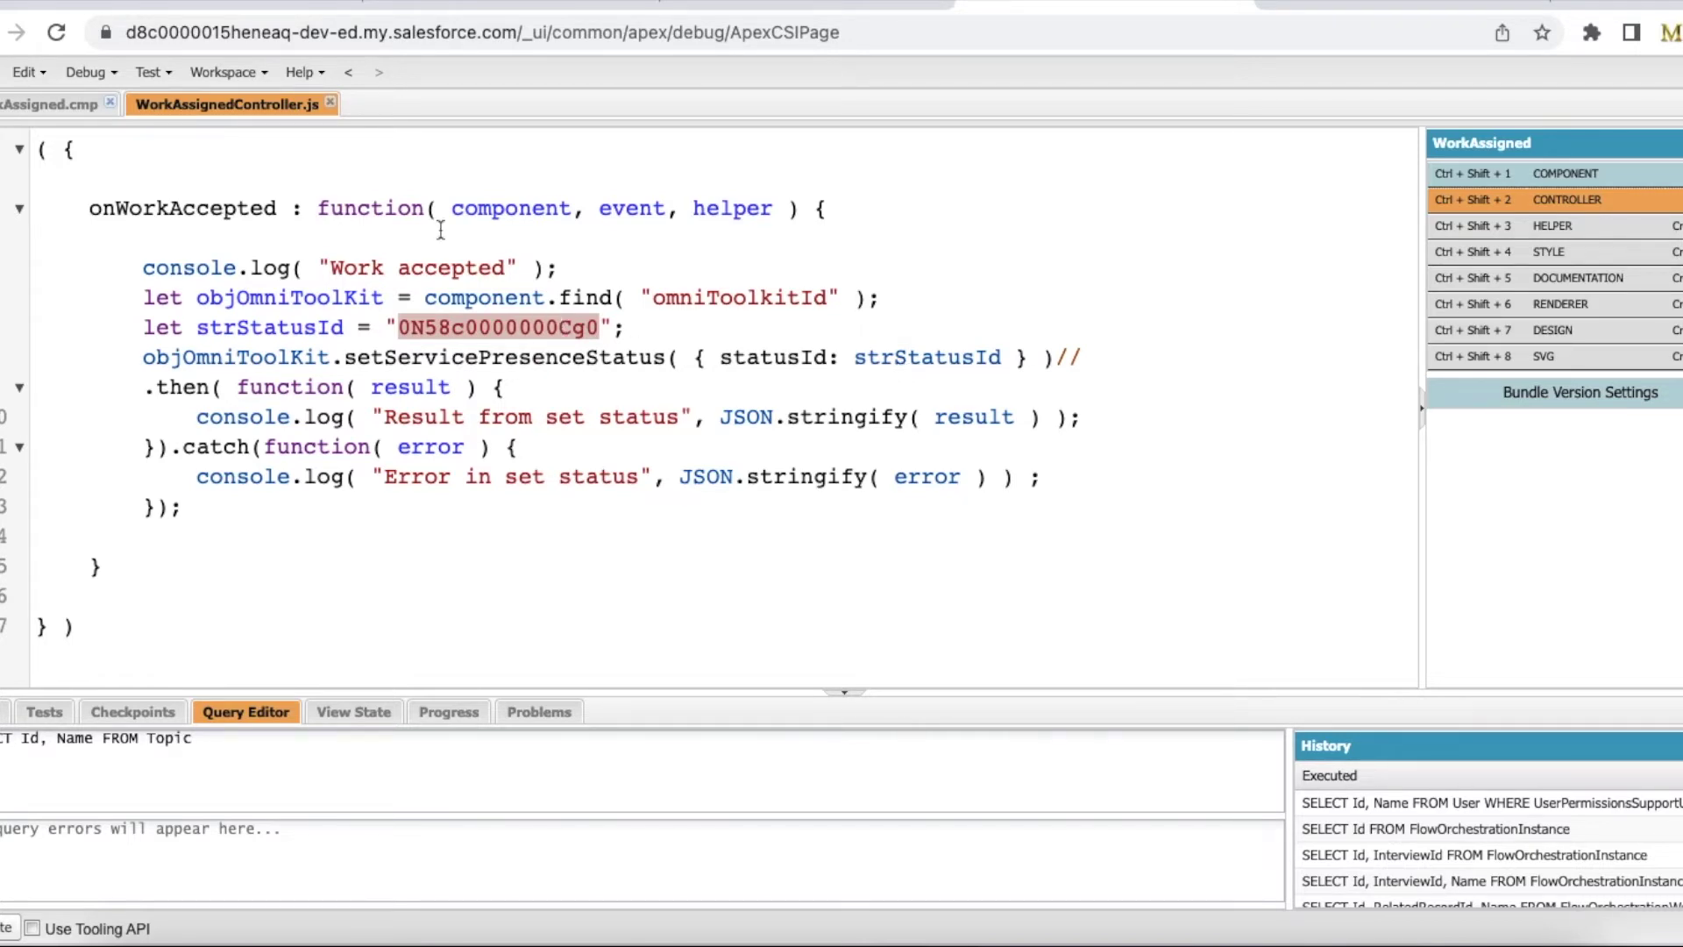
{"action": "left_click", "coordinate": [263, 8]}
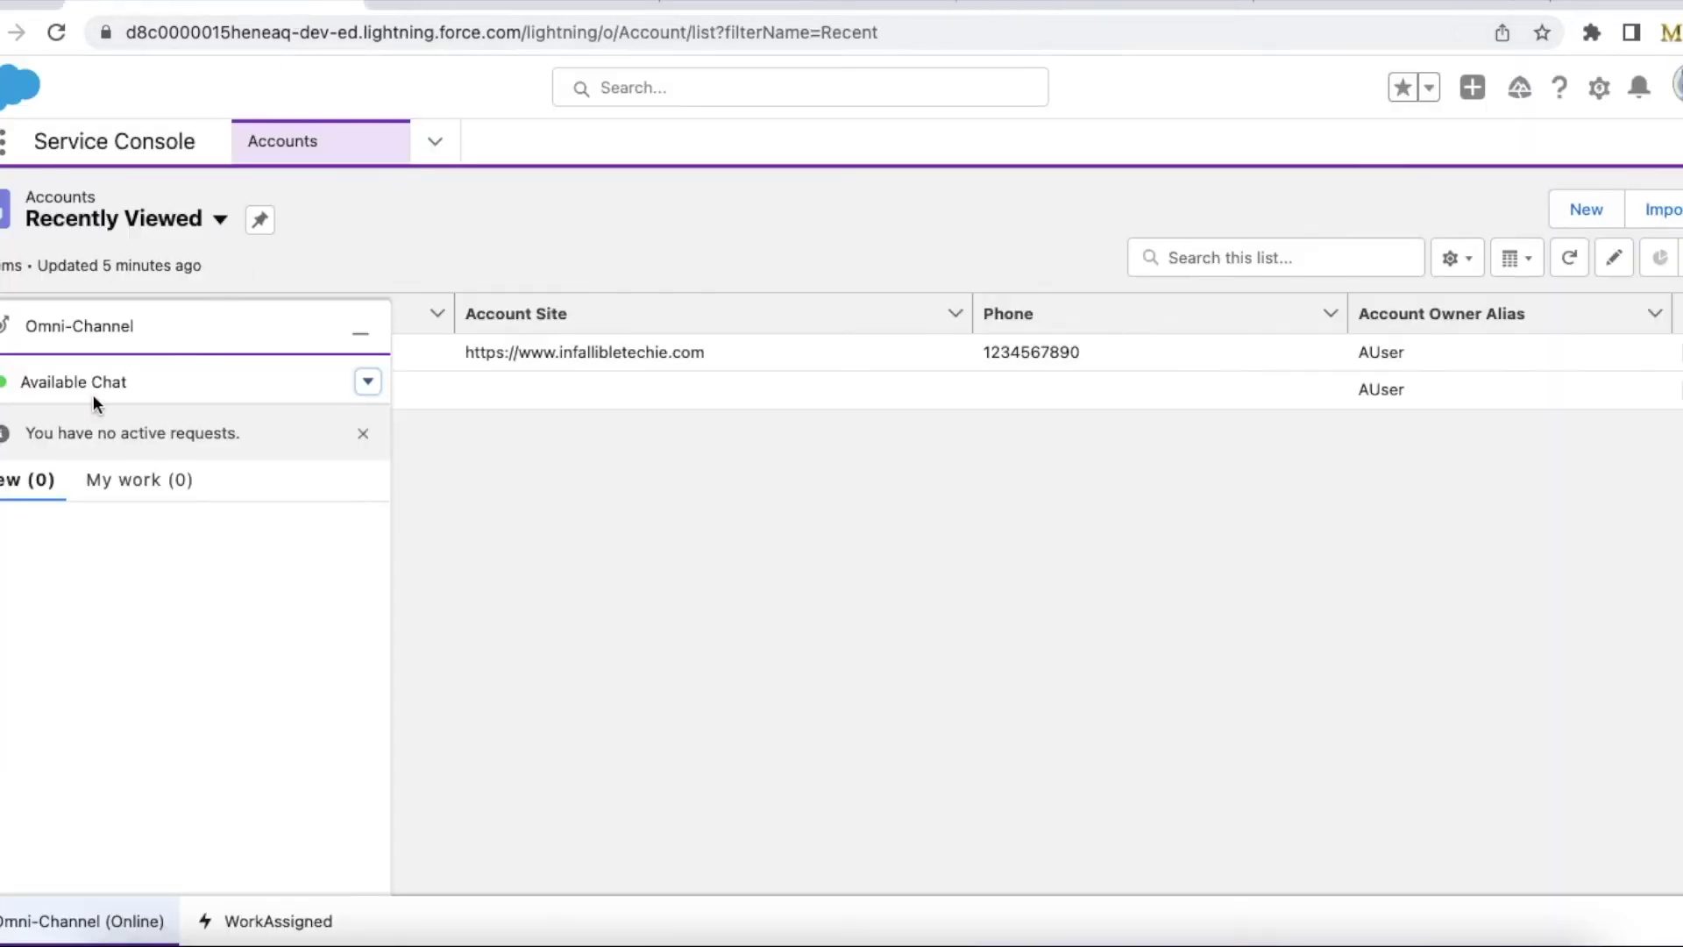
Step: Check the Omni-Channel status list, then view WorkAssigned's properties under Utility Items in App Builder
{"action": "left_click", "coordinate": [368, 383]}
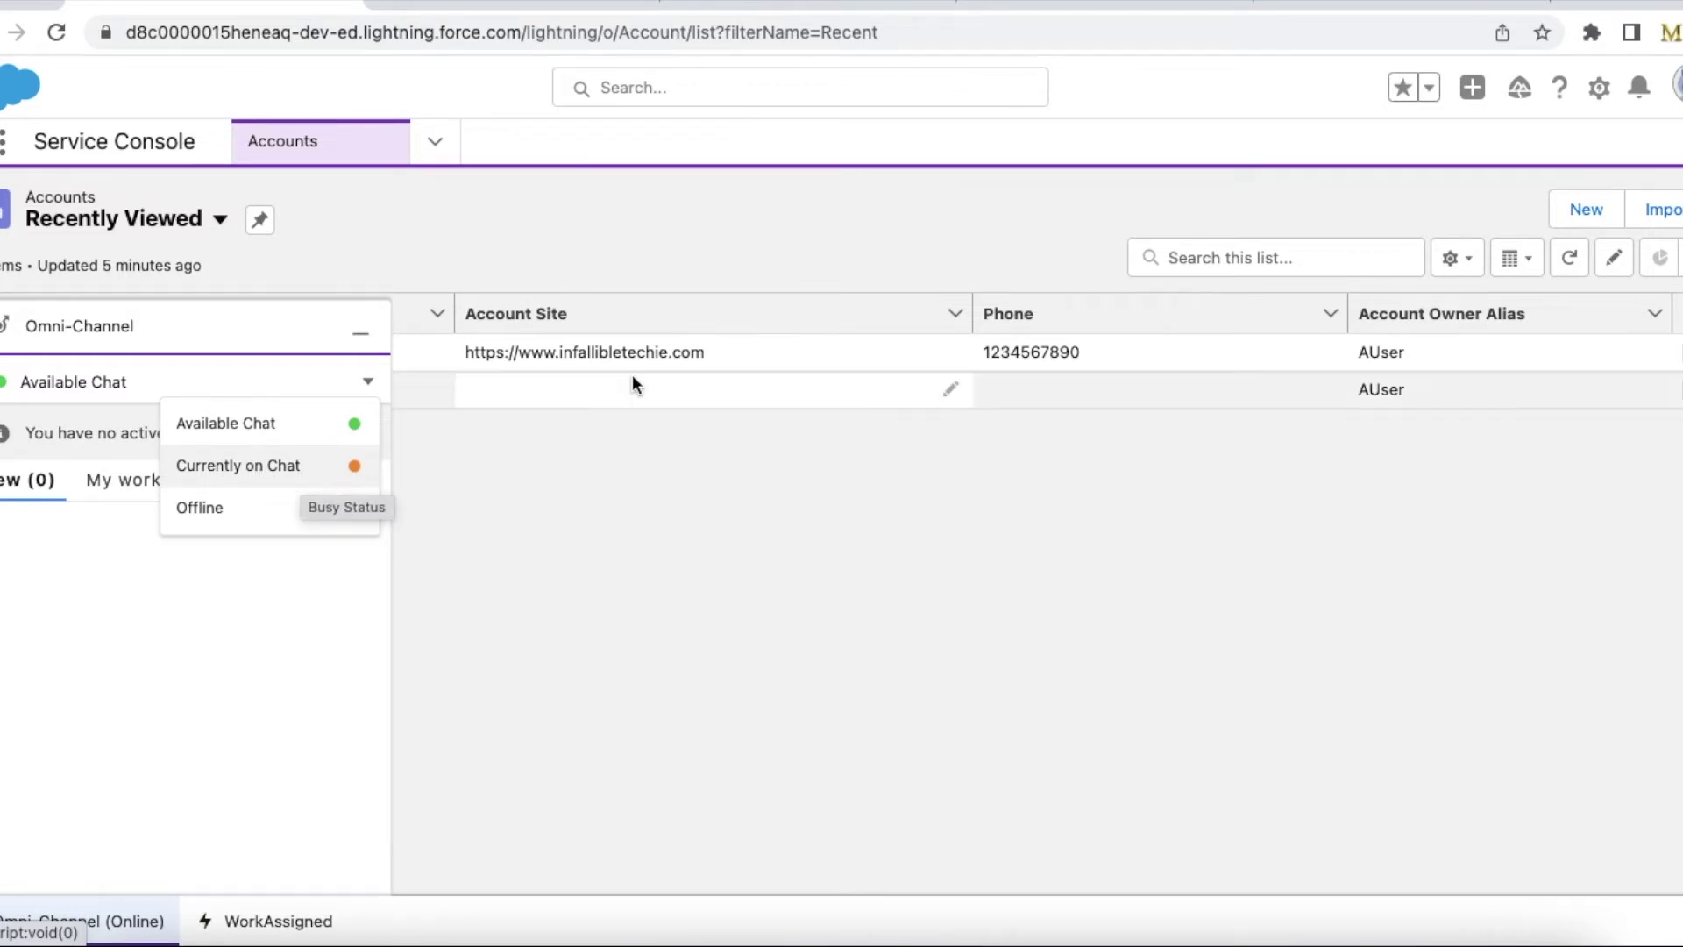
{"action": "left_click", "coordinate": [1039, 7]}
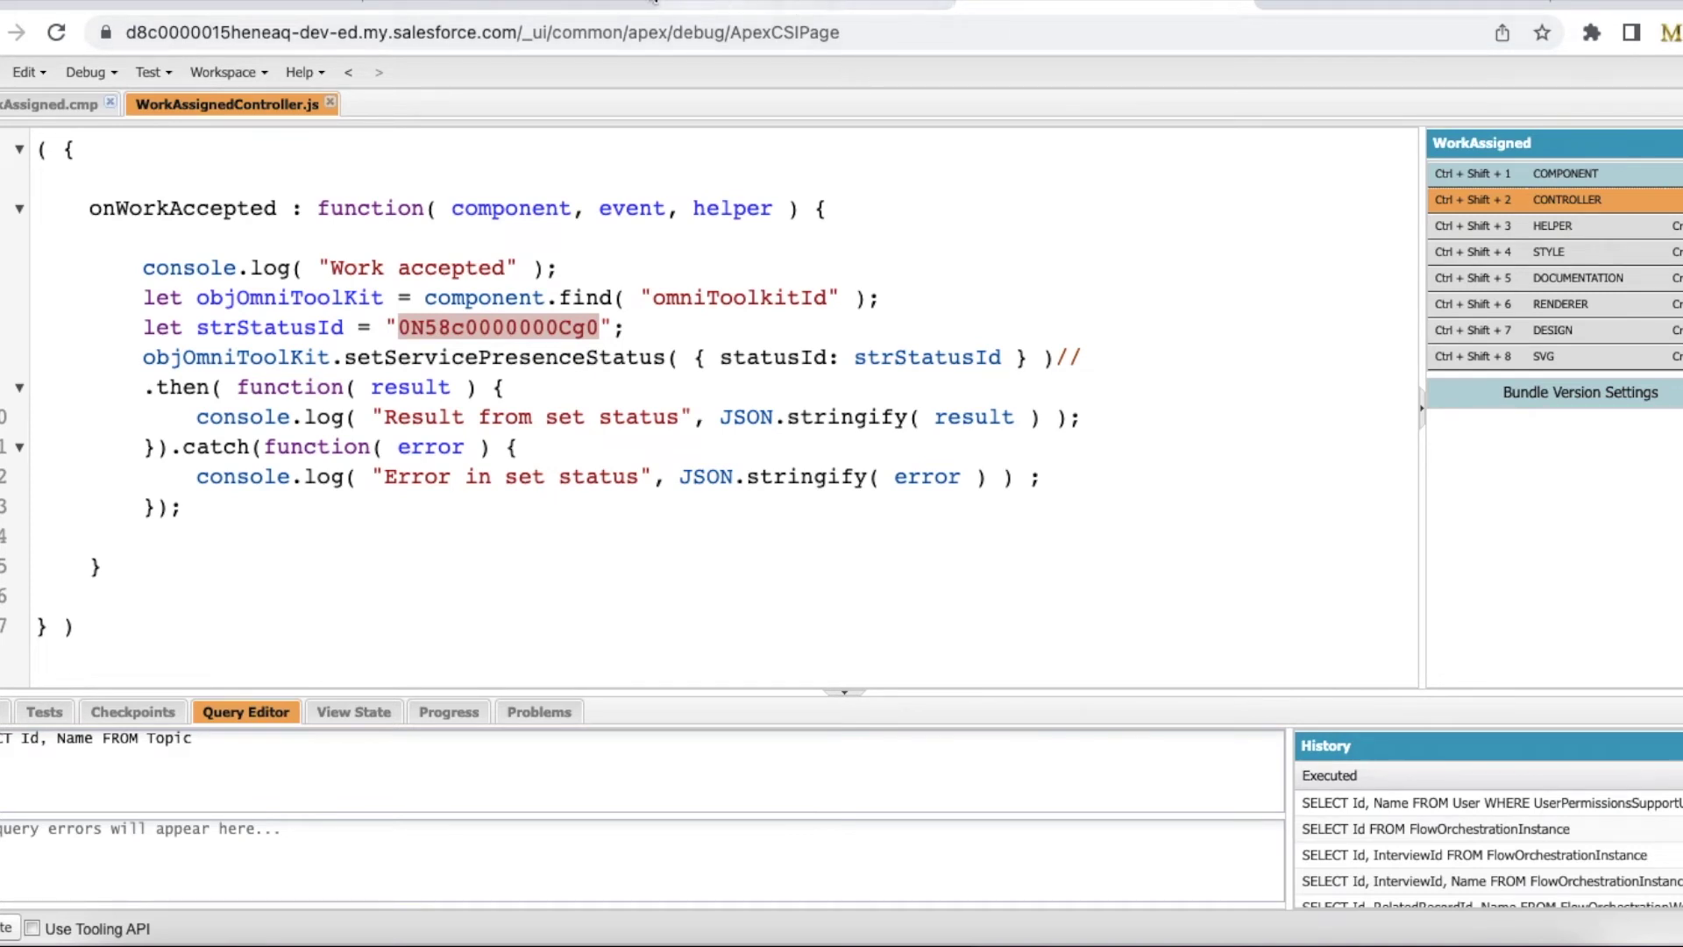
{"action": "left_click", "coordinate": [785, 7]}
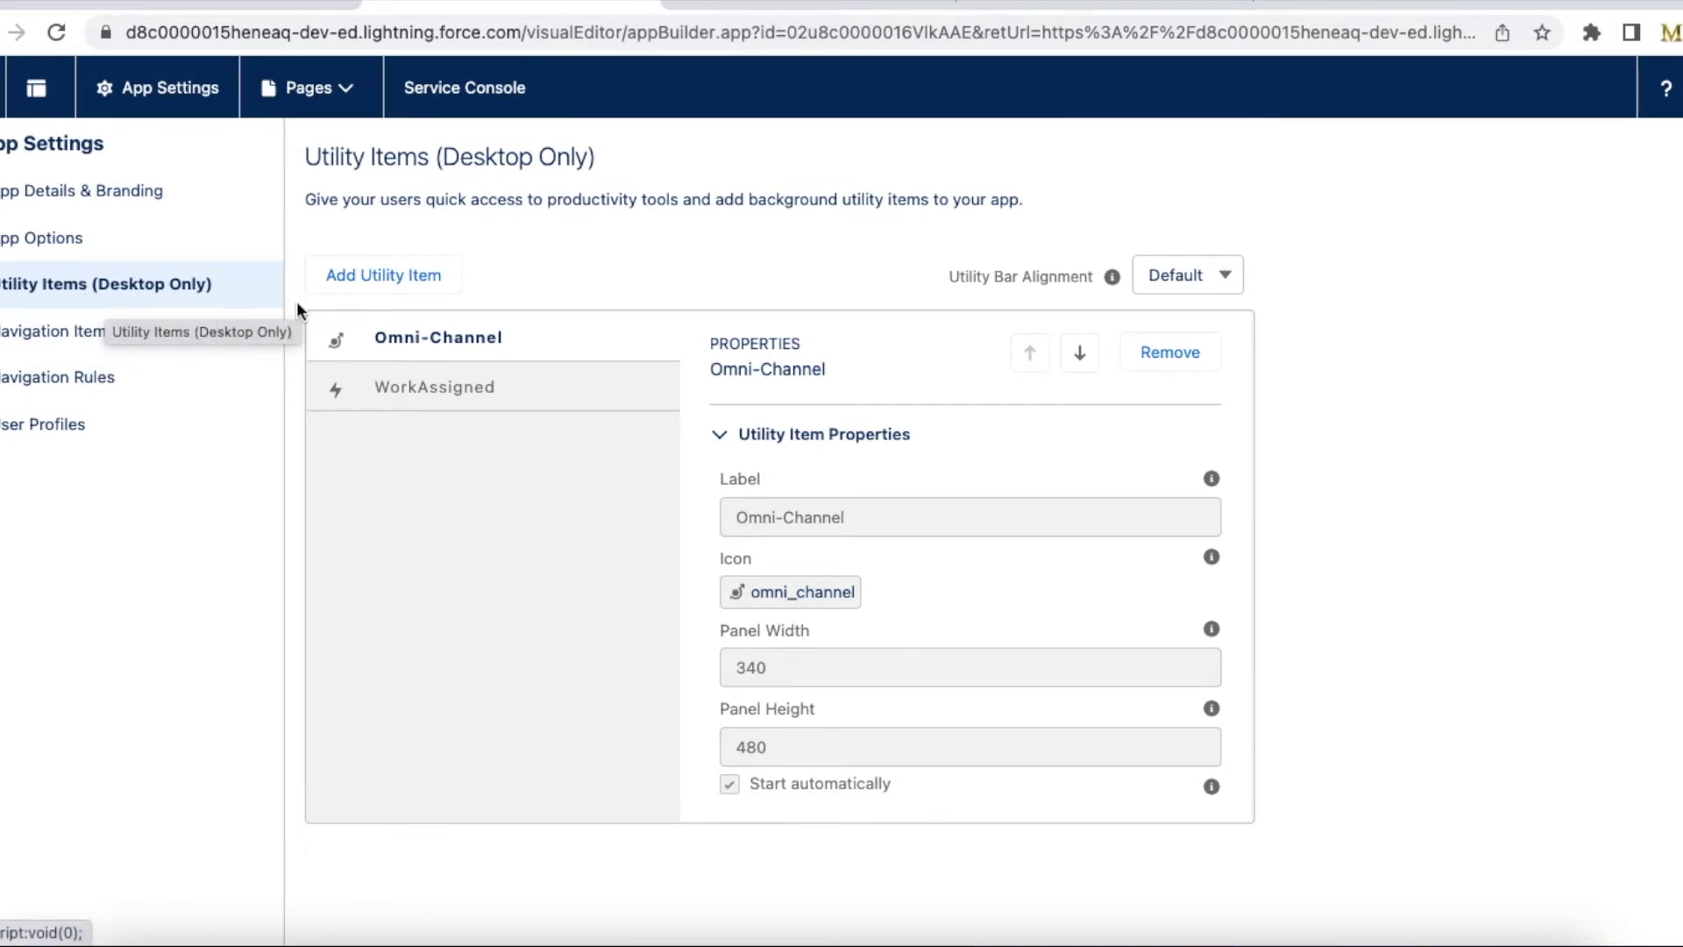
{"action": "left_click", "coordinate": [448, 402]}
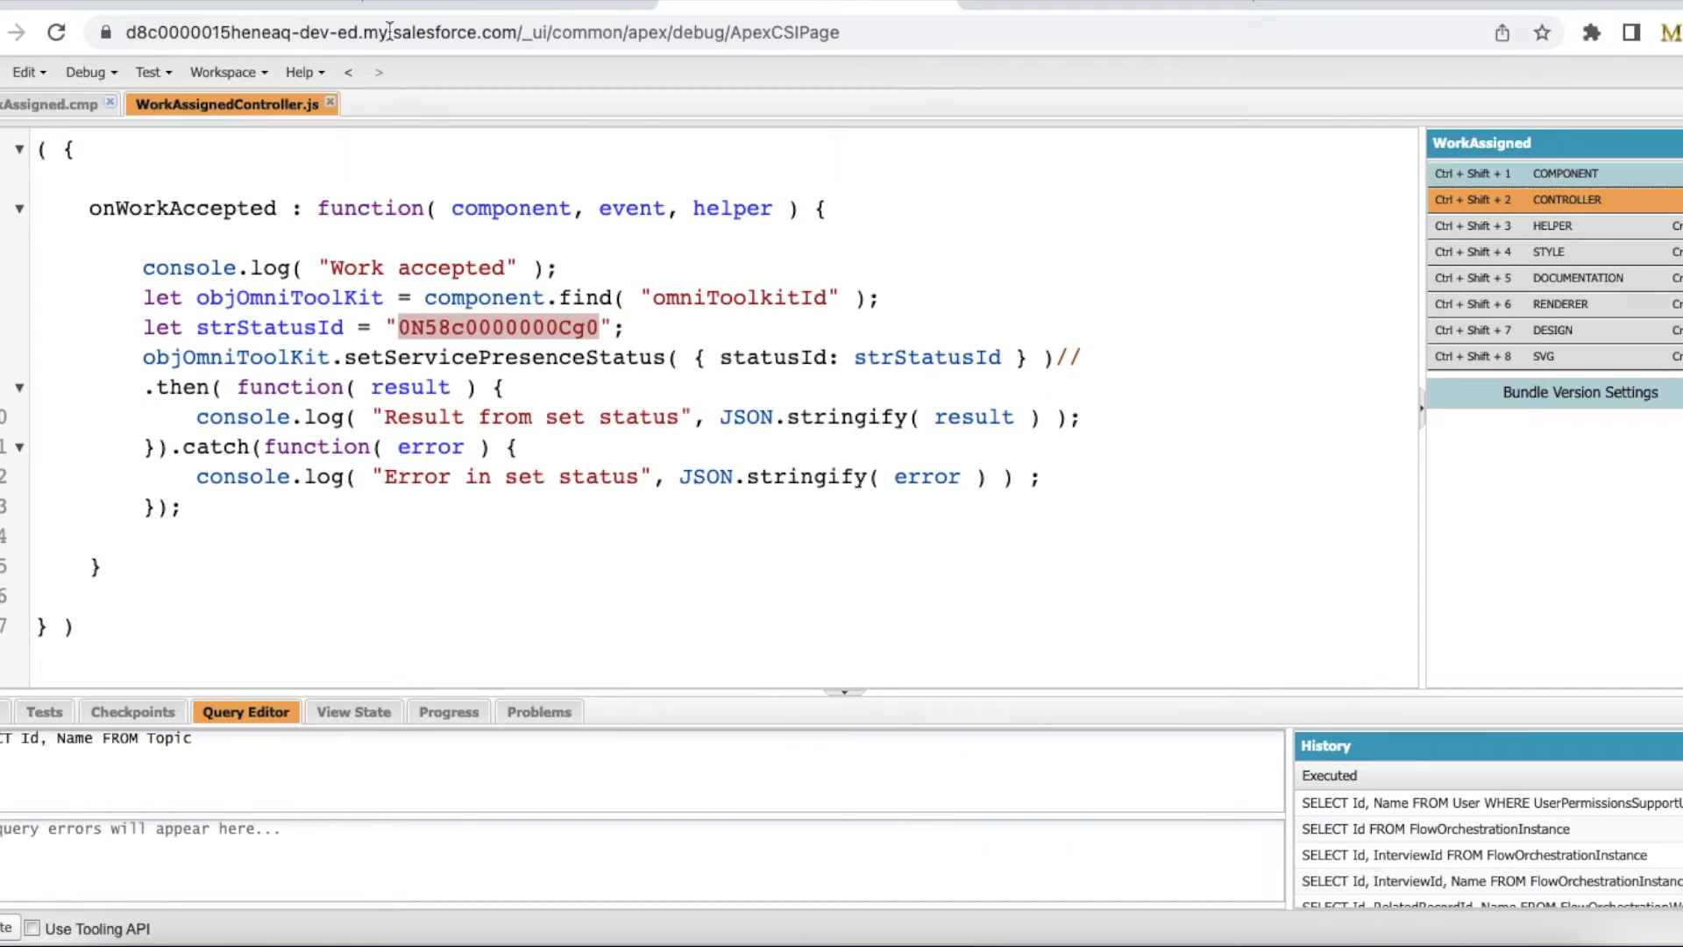
{"action": "left_click", "coordinate": [433, 3]}
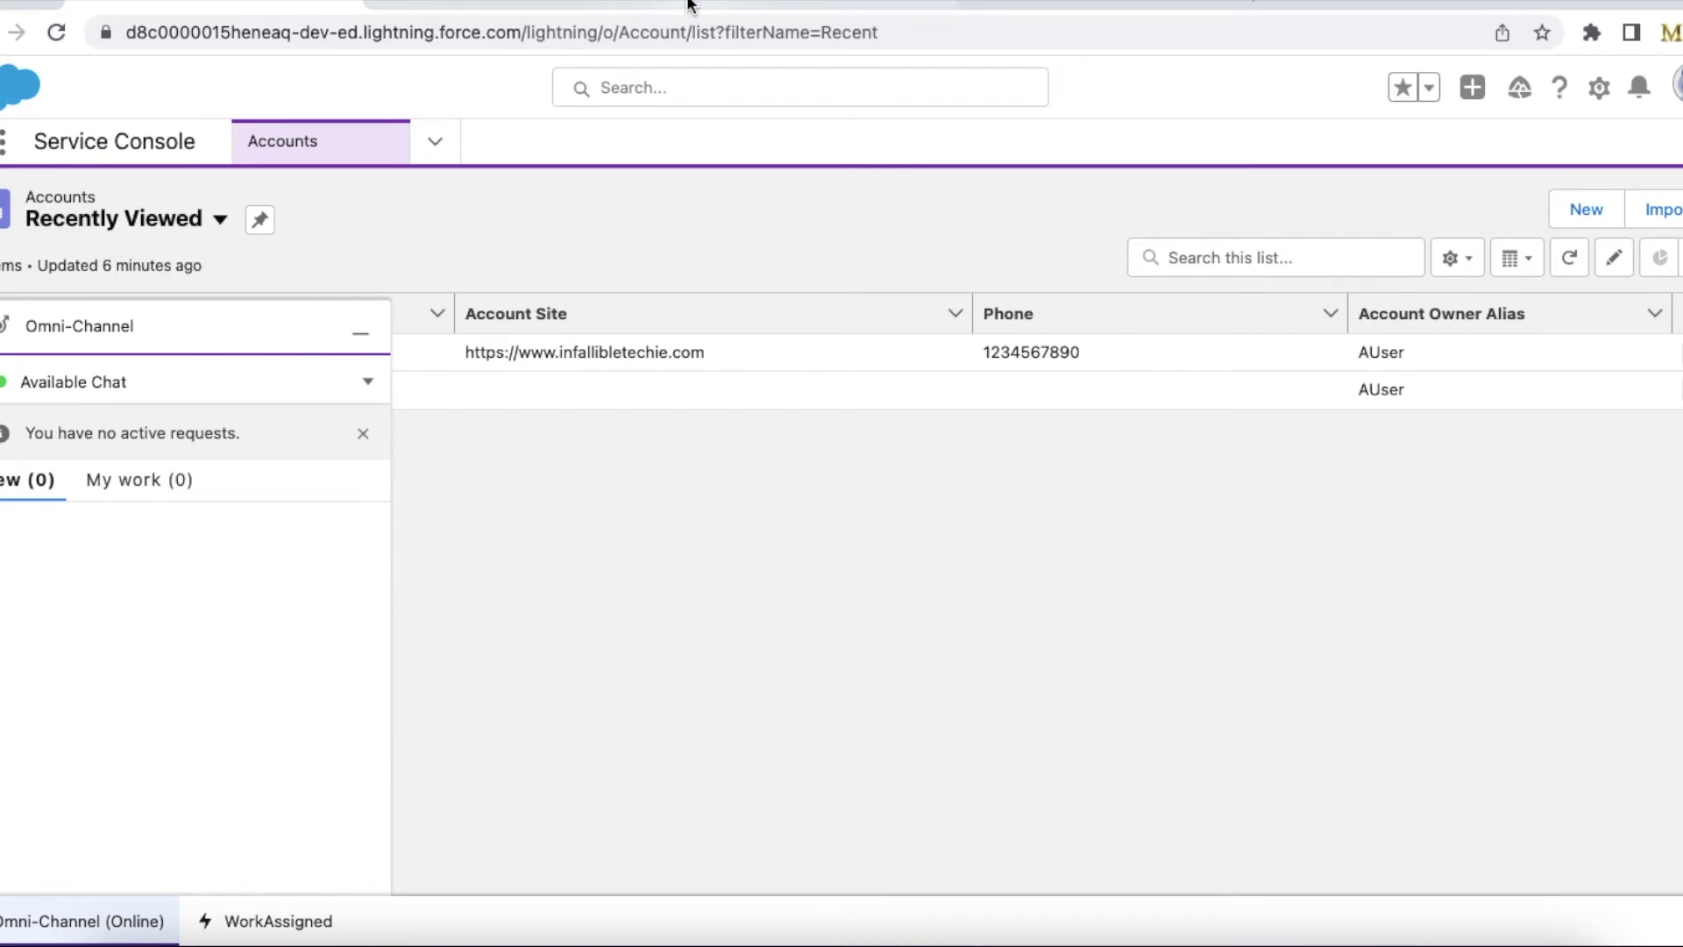
Step: Start a visitor chat from TrainingChat.html, move its popup aside and return to the Service Console
{"action": "left_click", "coordinate": [789, 4]}
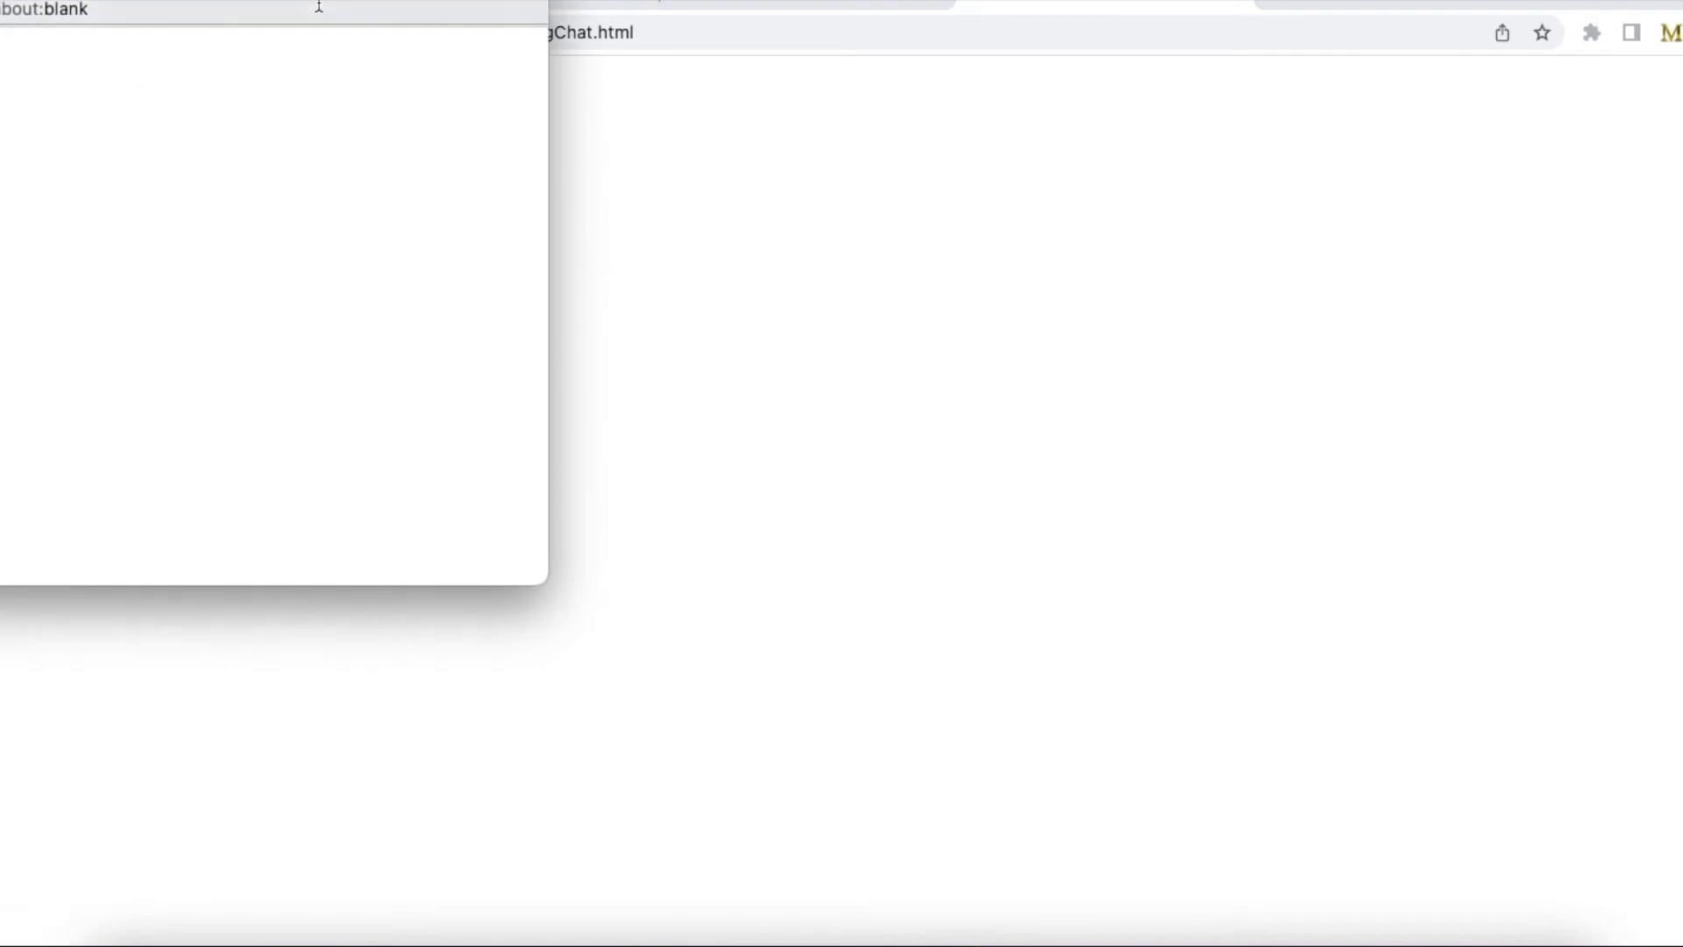
{"action": "left_click", "coordinate": [489, 9]}
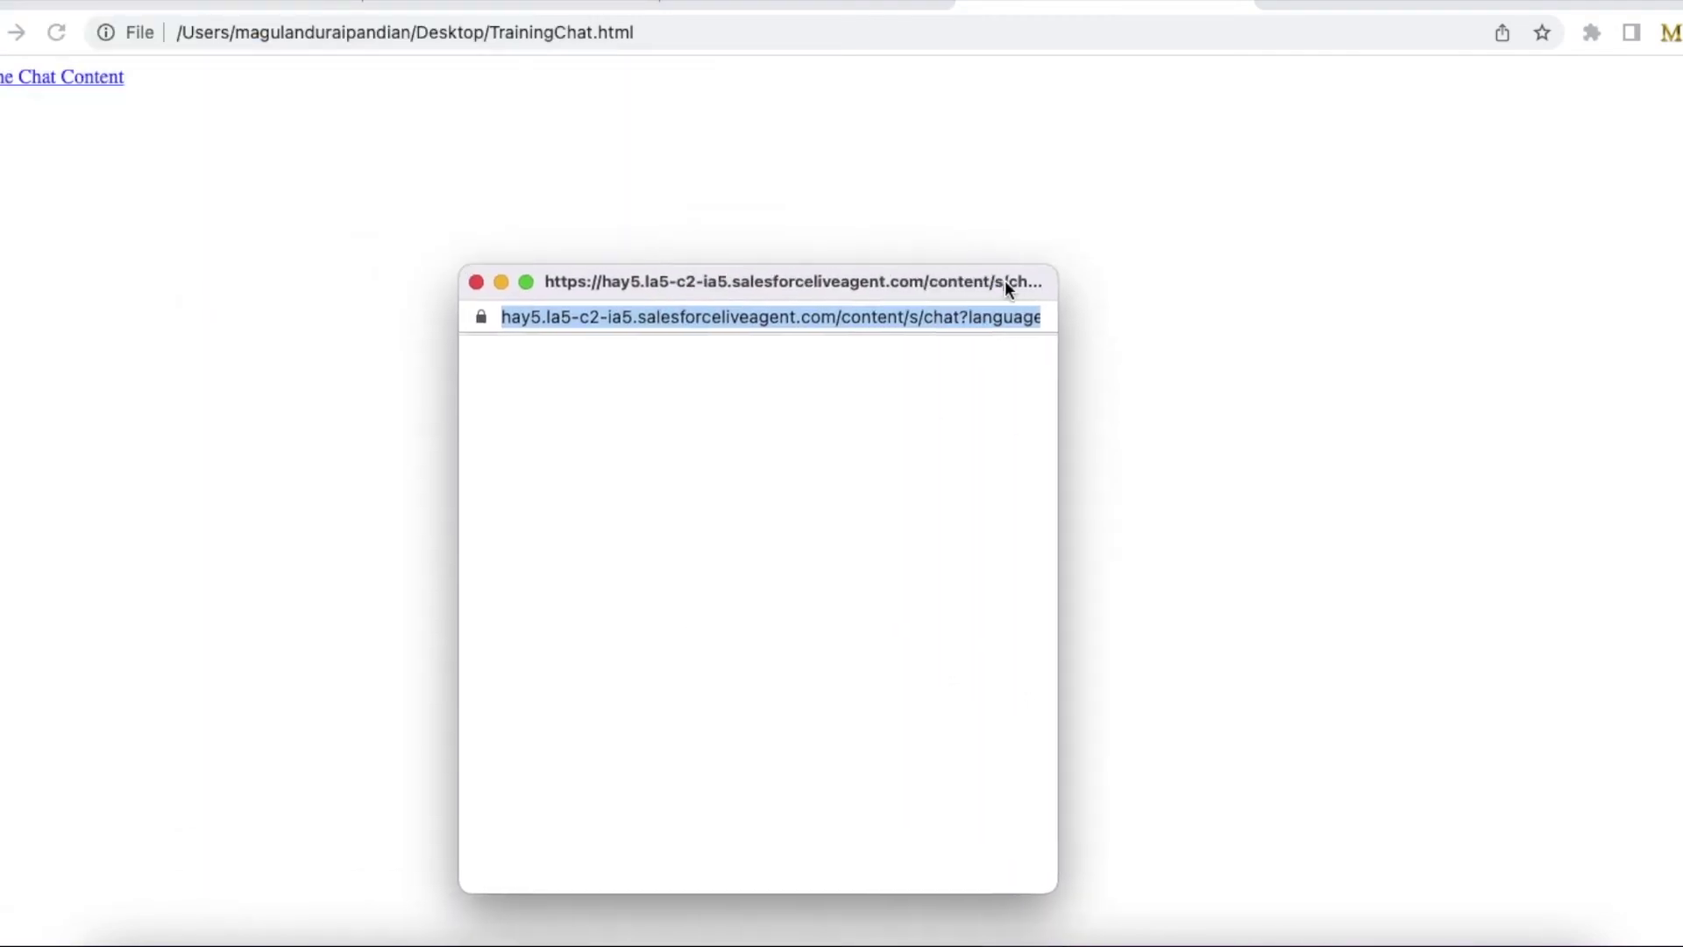
{"action": "left_click_drag", "start_coordinate": [1005, 280], "coordinate": [1189, 222]}
{"action": "left_click", "coordinate": [246, 7]}
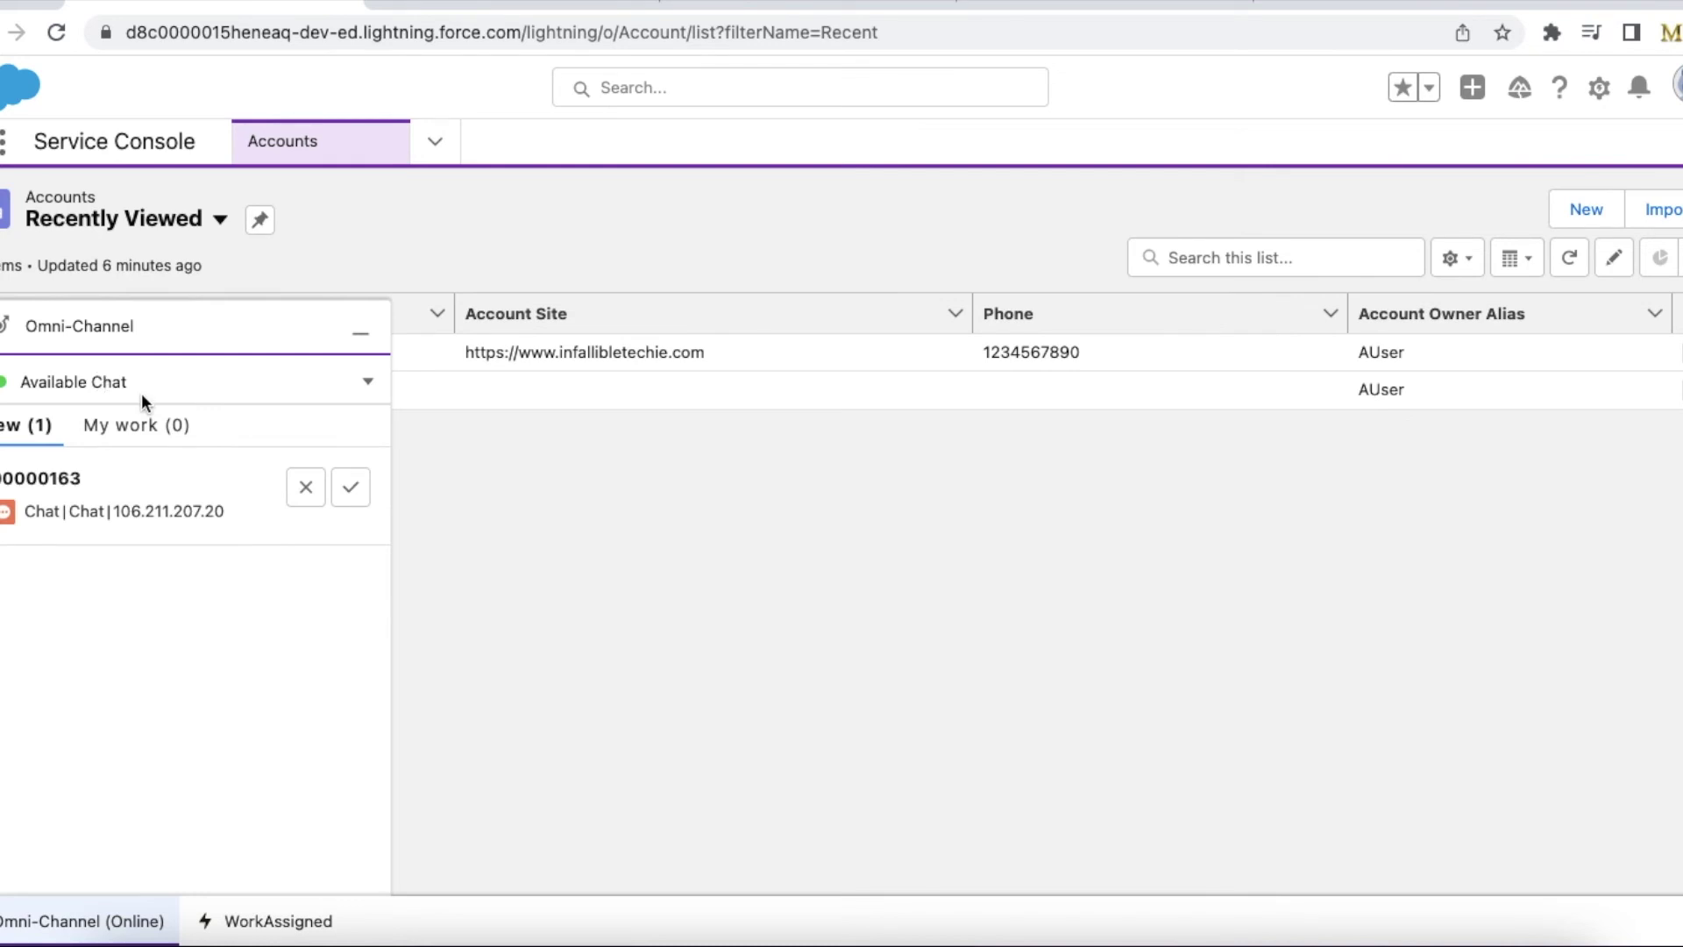
Step: Accept chat 00000163 and confirm Omni-Channel shows Currently on Chat
{"action": "left_click", "coordinate": [353, 490]}
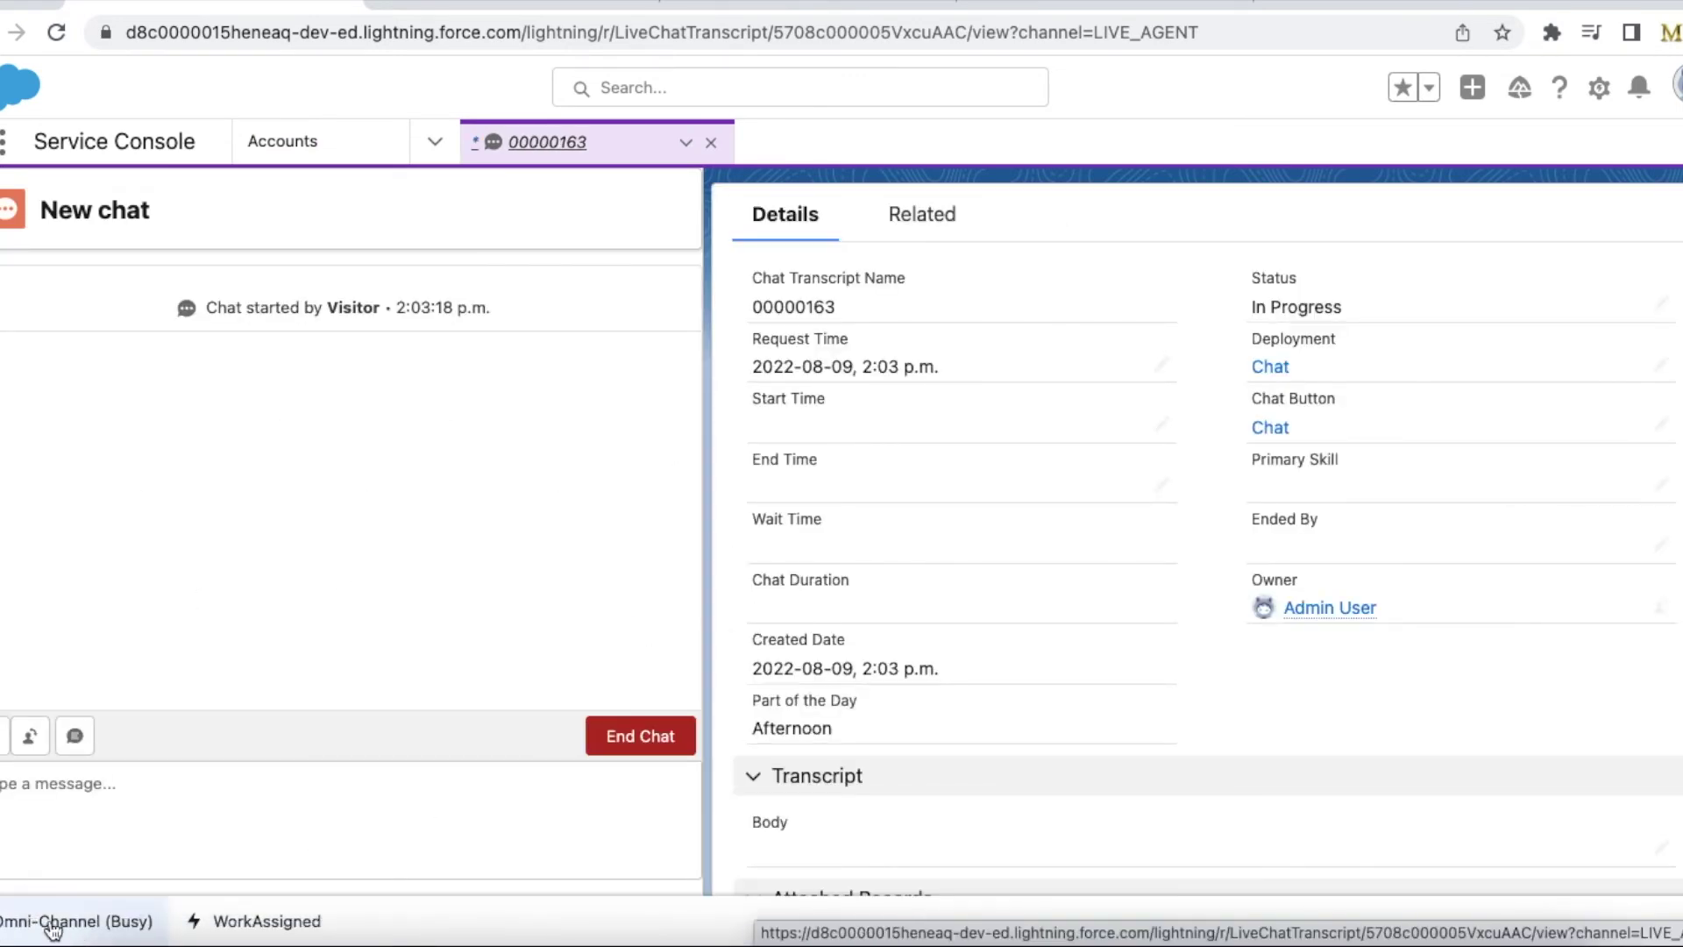
{"action": "left_click", "coordinate": [126, 923]}
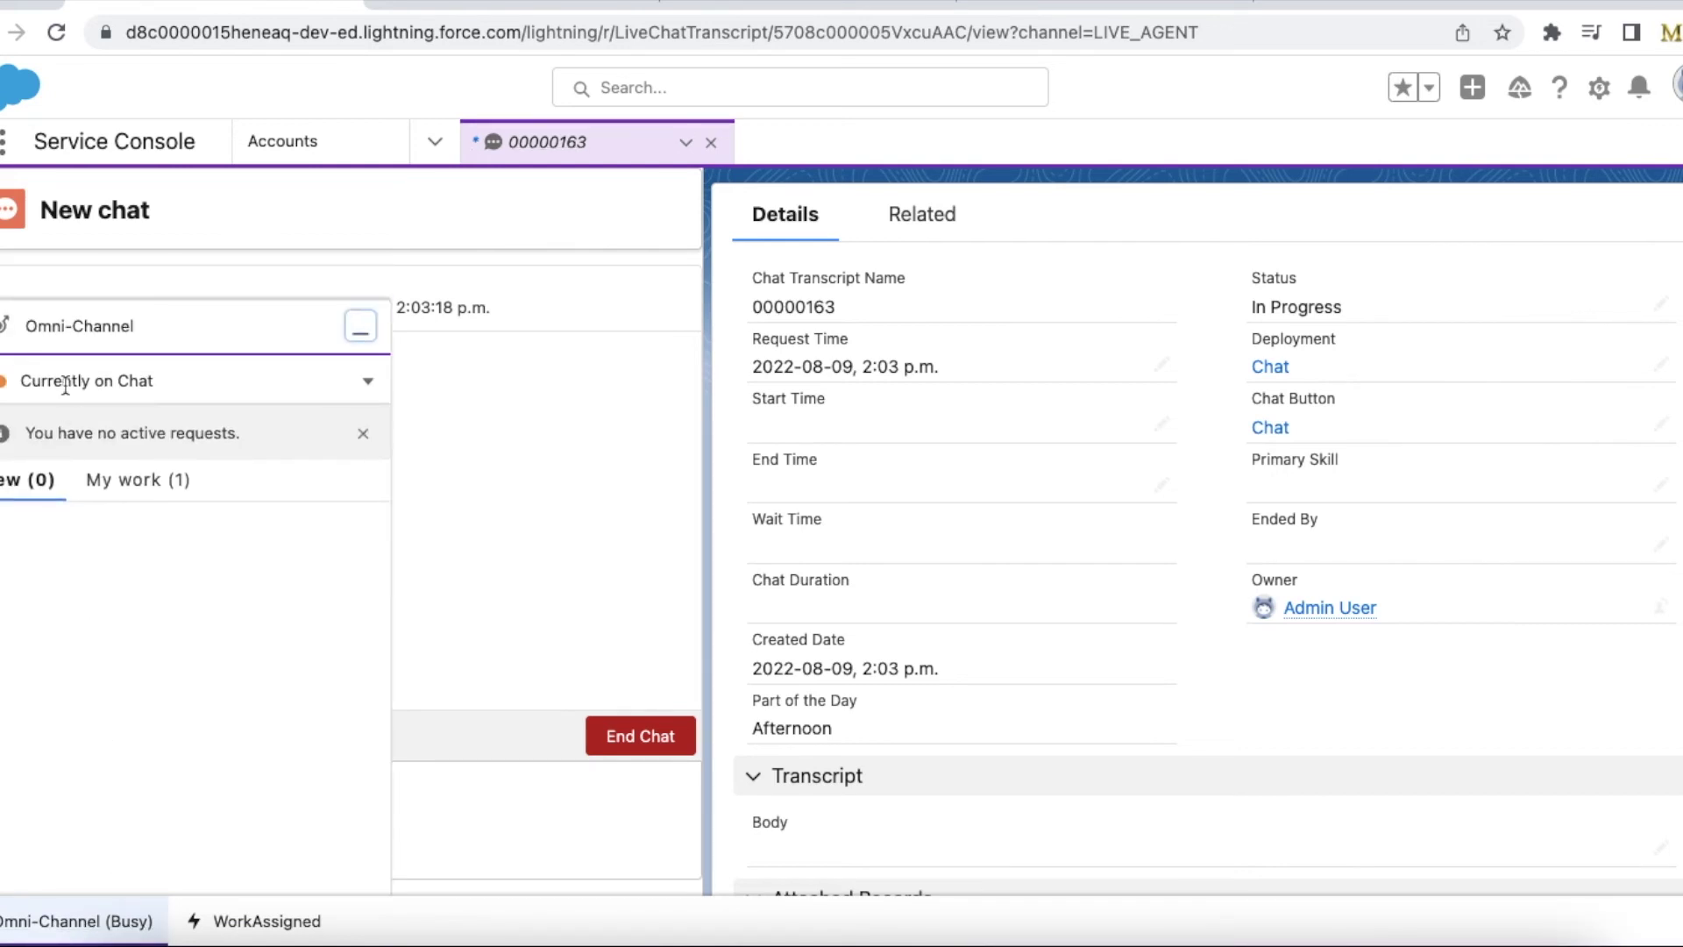